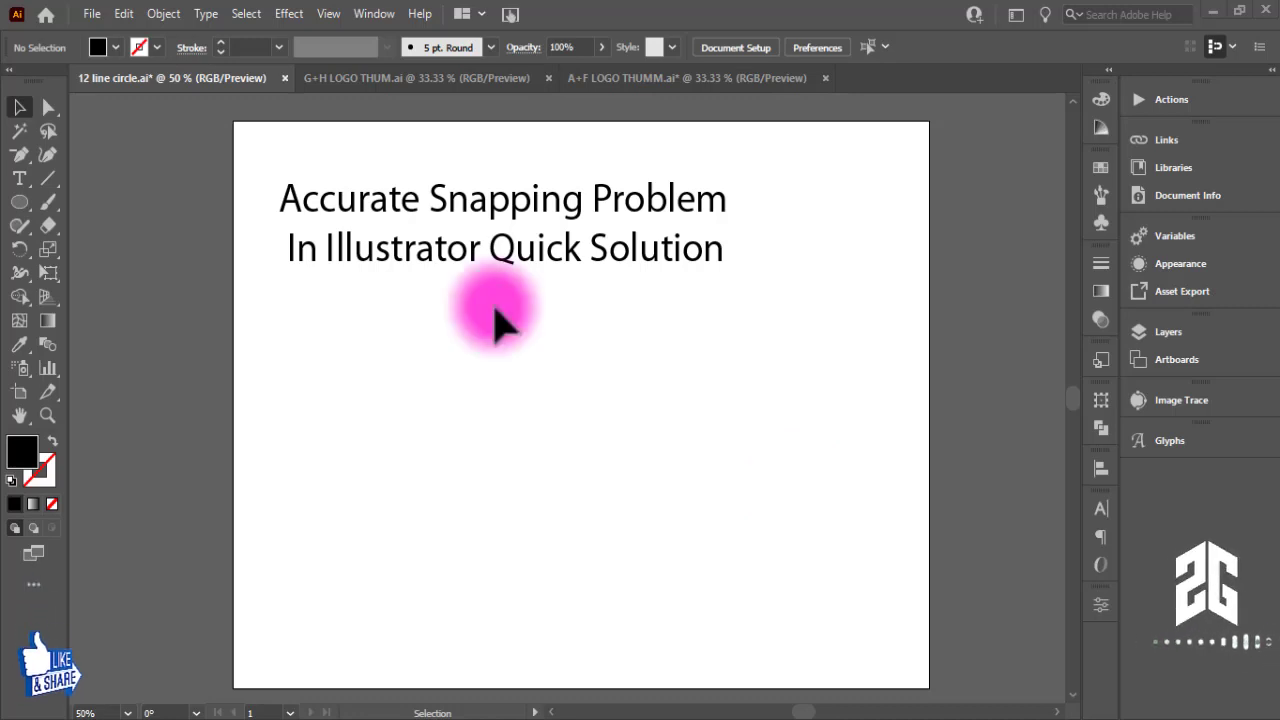
# - Draw a circle below the title with the Ellipse tool and fill it red
pyautogui.click(19, 201)
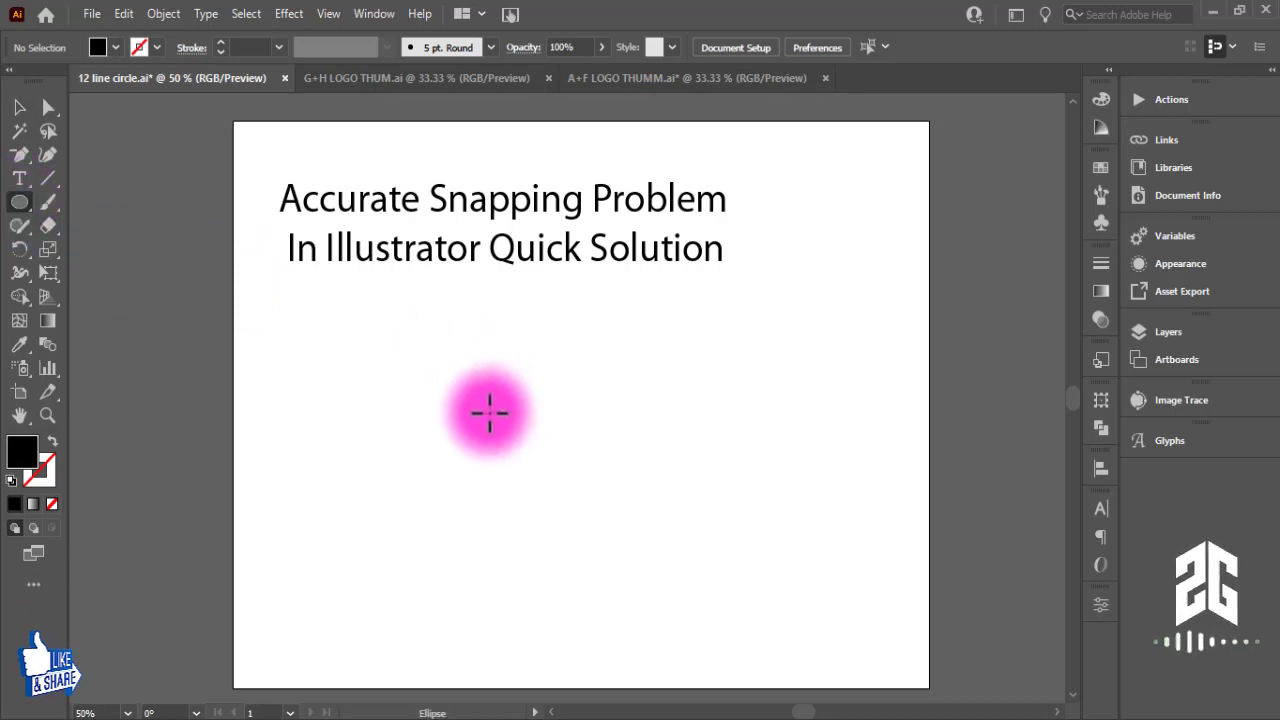
pyautogui.moveTo(400, 313); pyautogui.dragTo(634, 559)
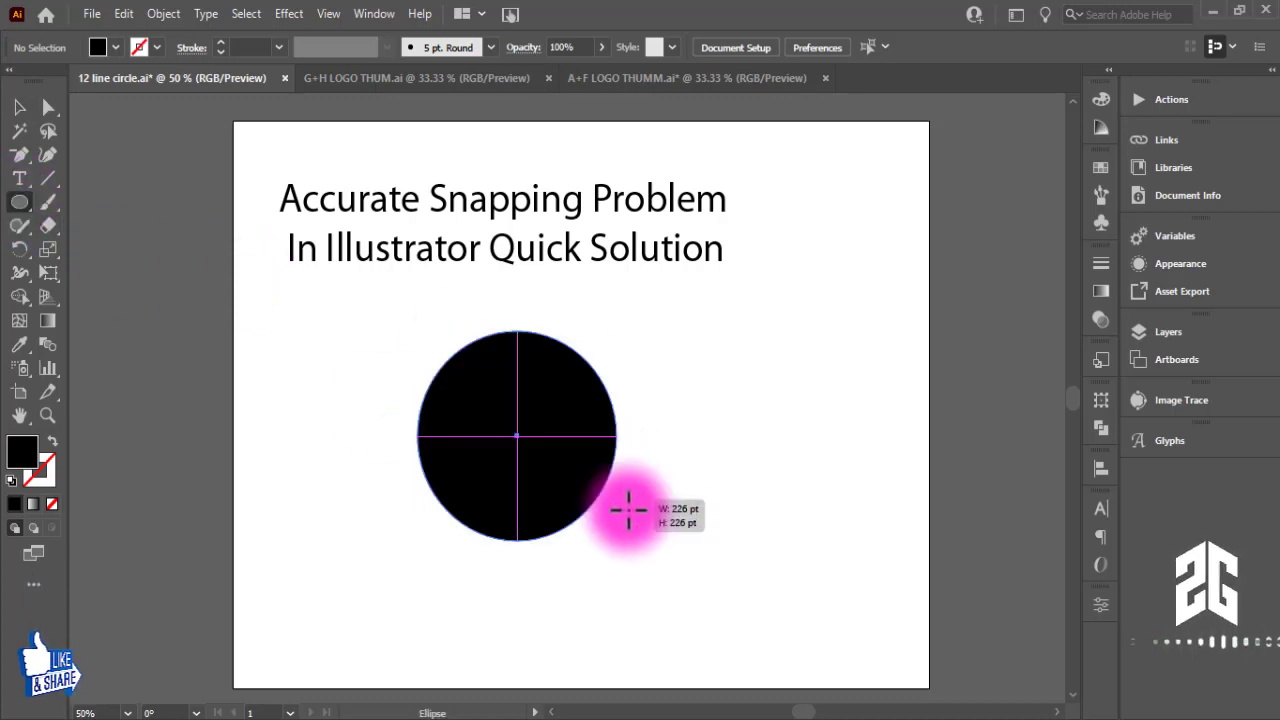
pyautogui.click(22, 109)
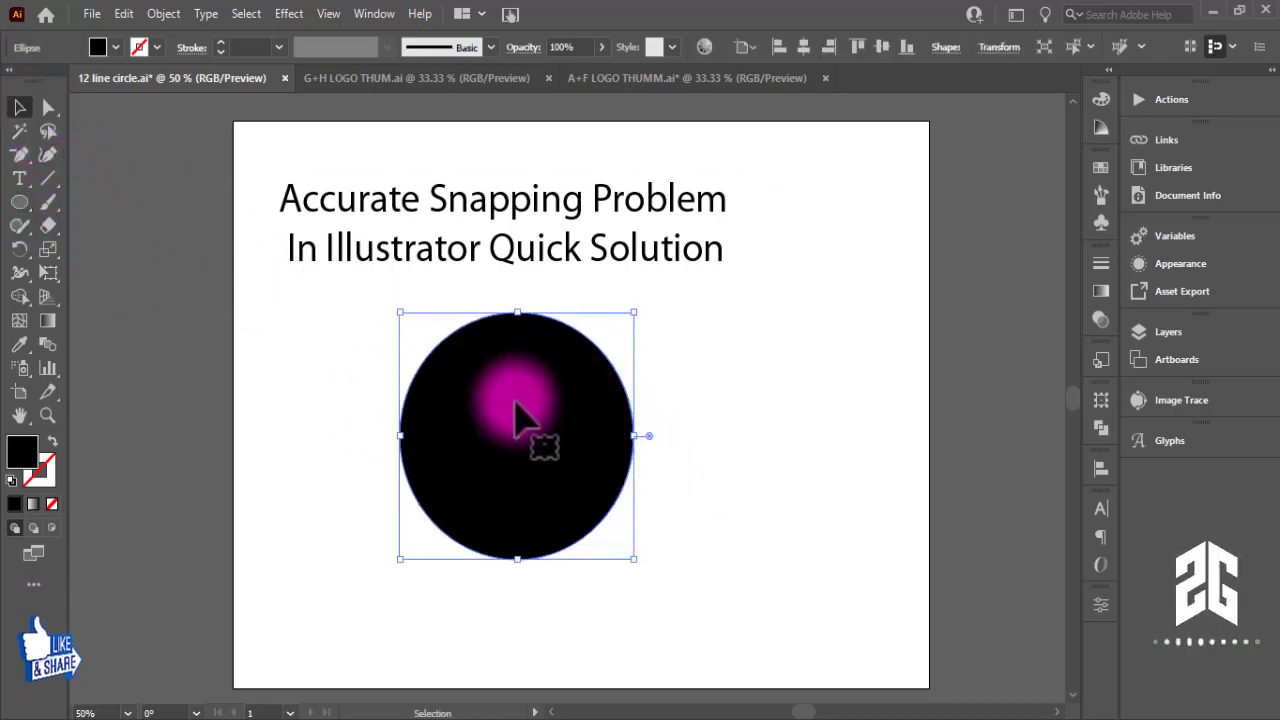
pyautogui.click(114, 48)
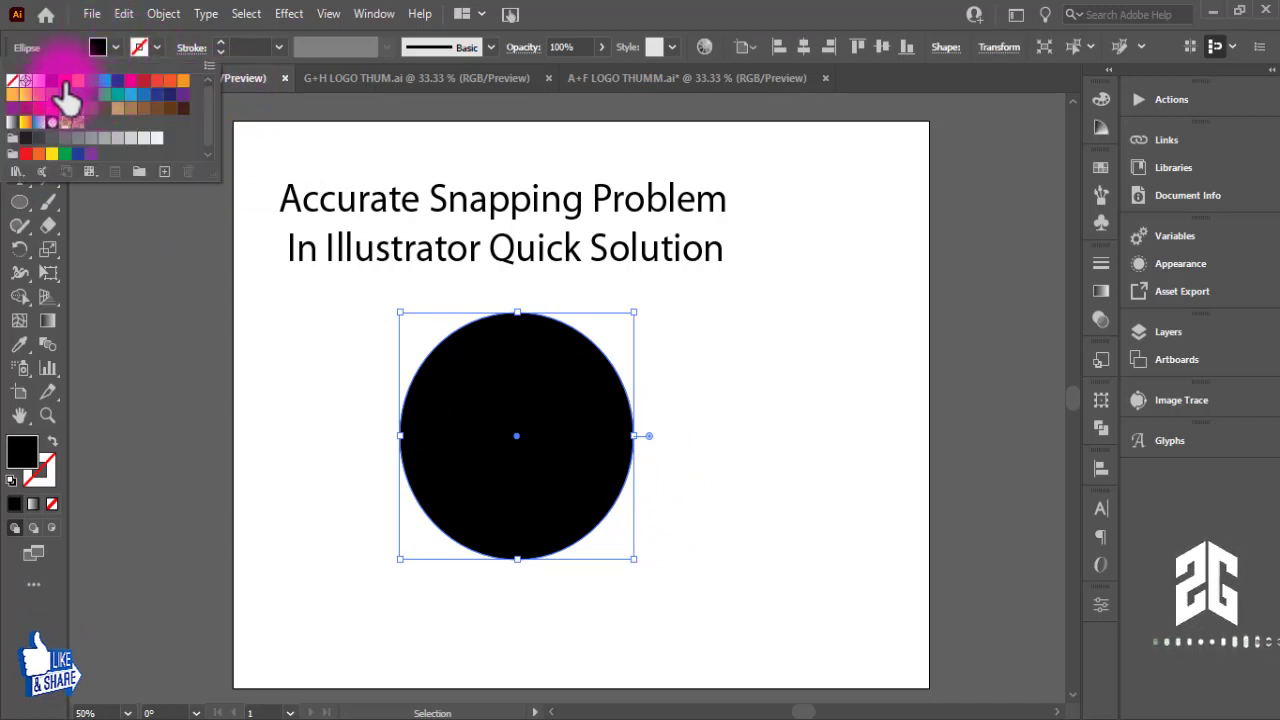
pyautogui.click(64, 81)
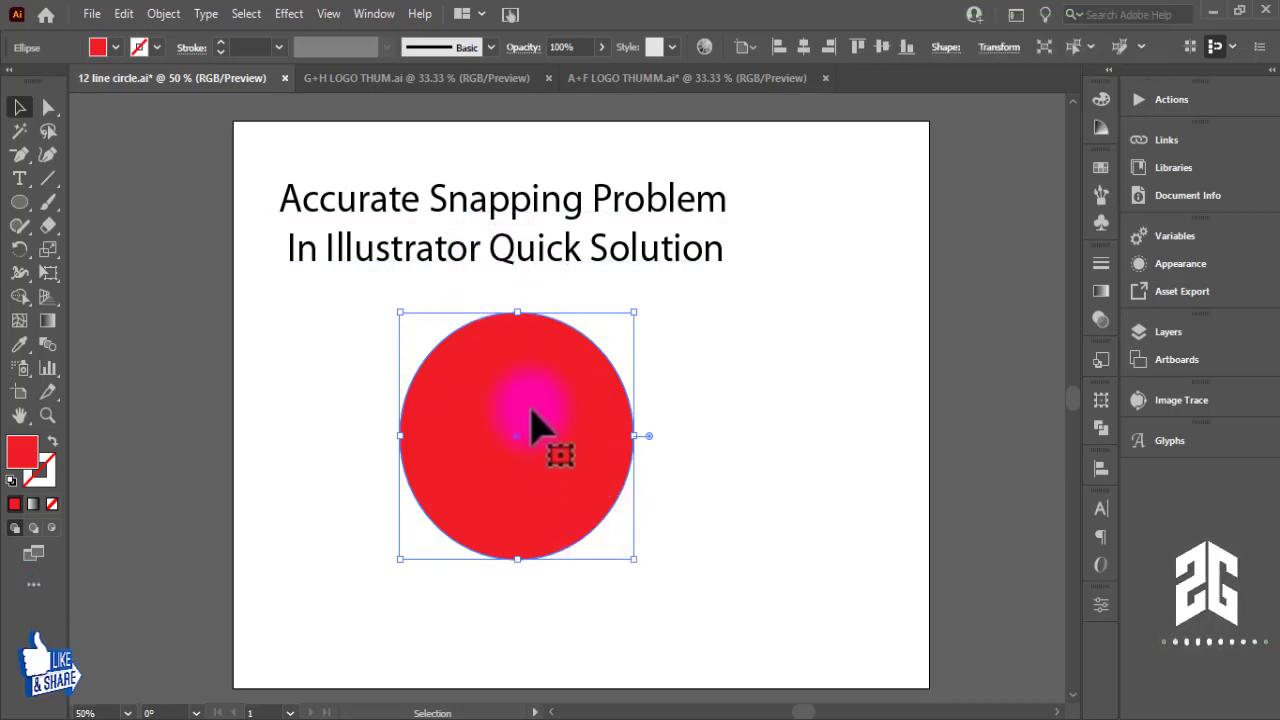
# - Alt-drag a copy of the red circle so it touches the original's right side
pyautogui.moveTo(545, 440); pyautogui.dragTo(480, 425)
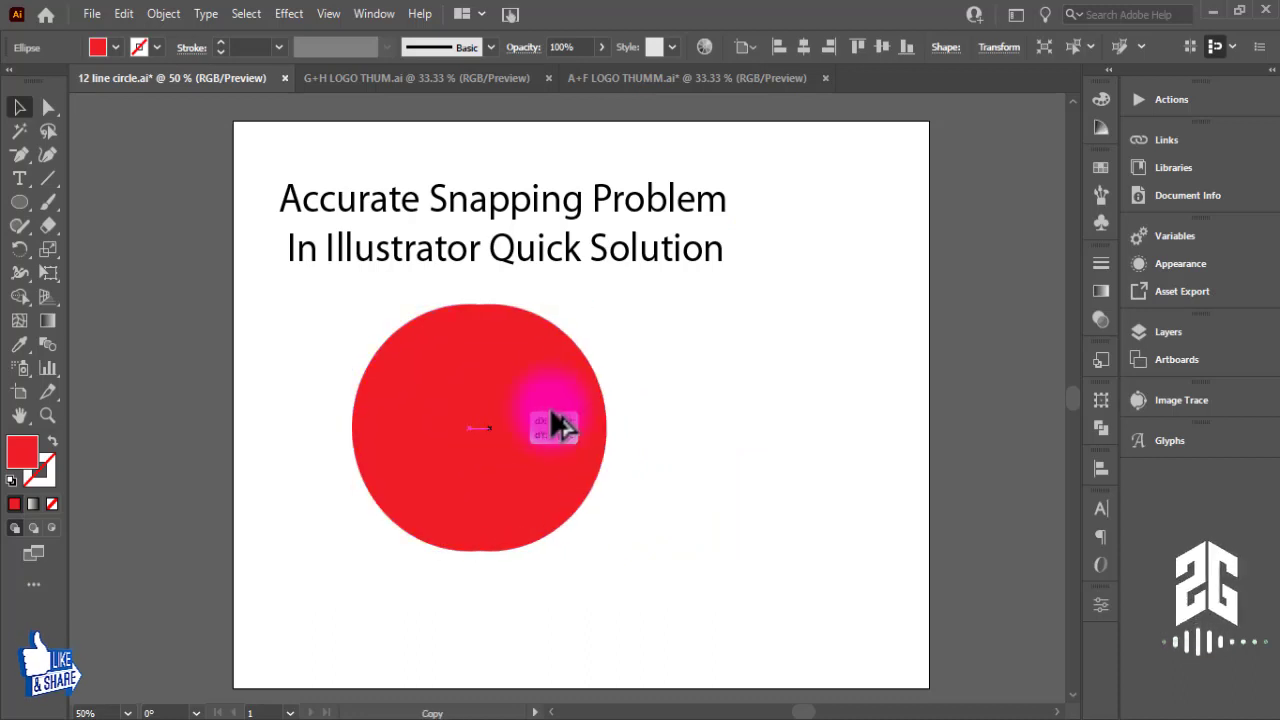
pyautogui.moveTo(480, 425)
pyautogui.mouseDown()
pyautogui.moveTo(738, 426)
pyautogui.moveTo(703, 426)
pyautogui.moveTo(734, 423)
pyautogui.moveTo(706, 411)
pyautogui.mouseUp()
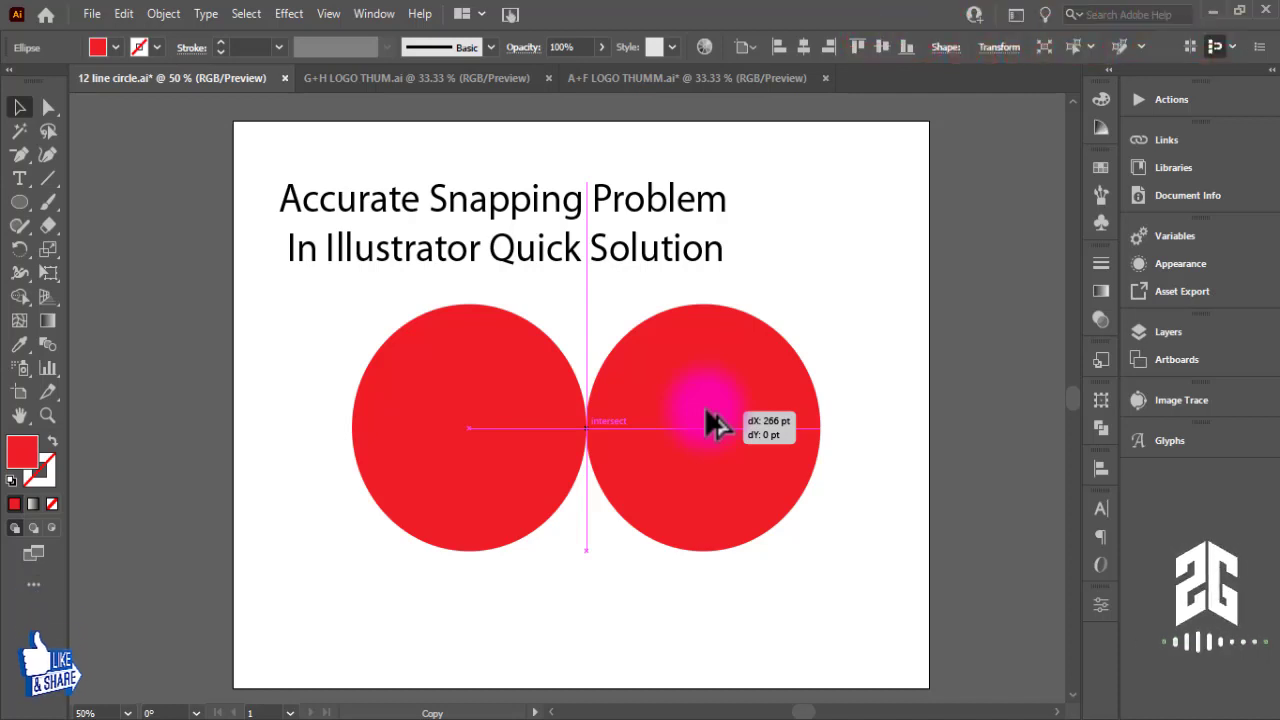
pyautogui.moveTo(712, 425); pyautogui.dragTo(710, 421)
pyautogui.click(795, 570)
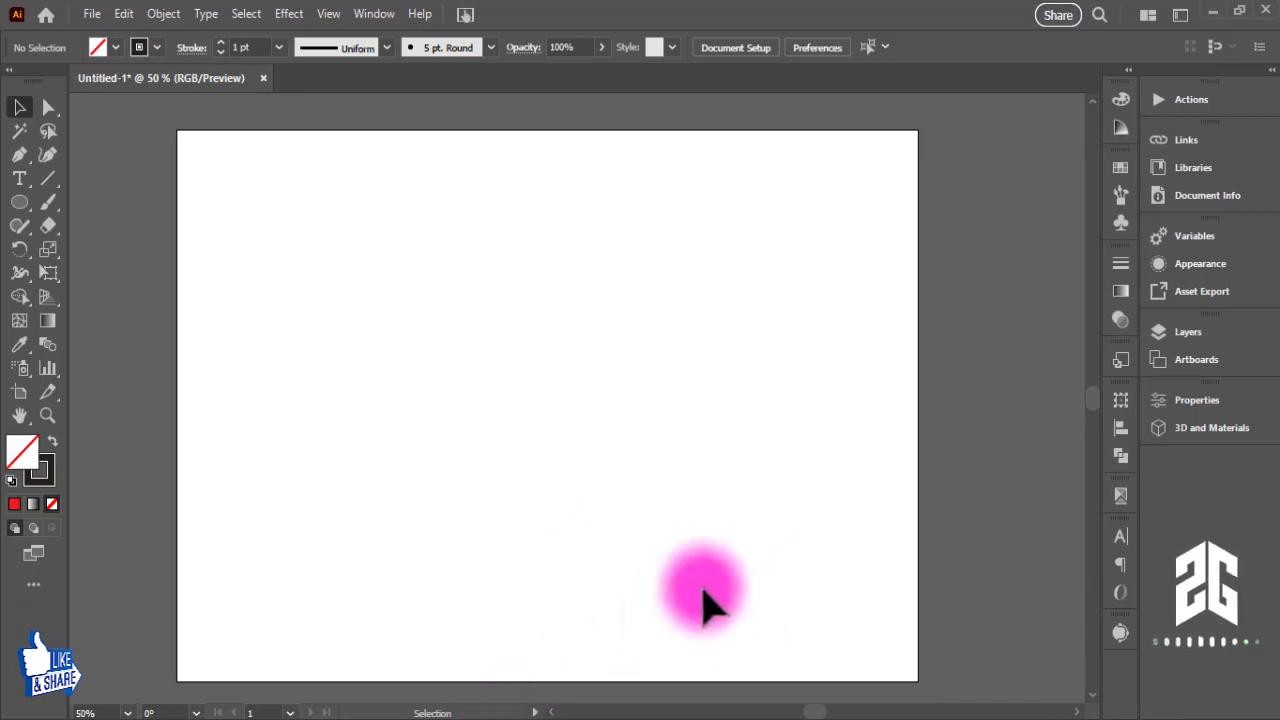
# - Draw a circle near the page's top-left and fill it red
pyautogui.click(15, 202)
pyautogui.moveTo(318, 317); pyautogui.dragTo(420, 369)
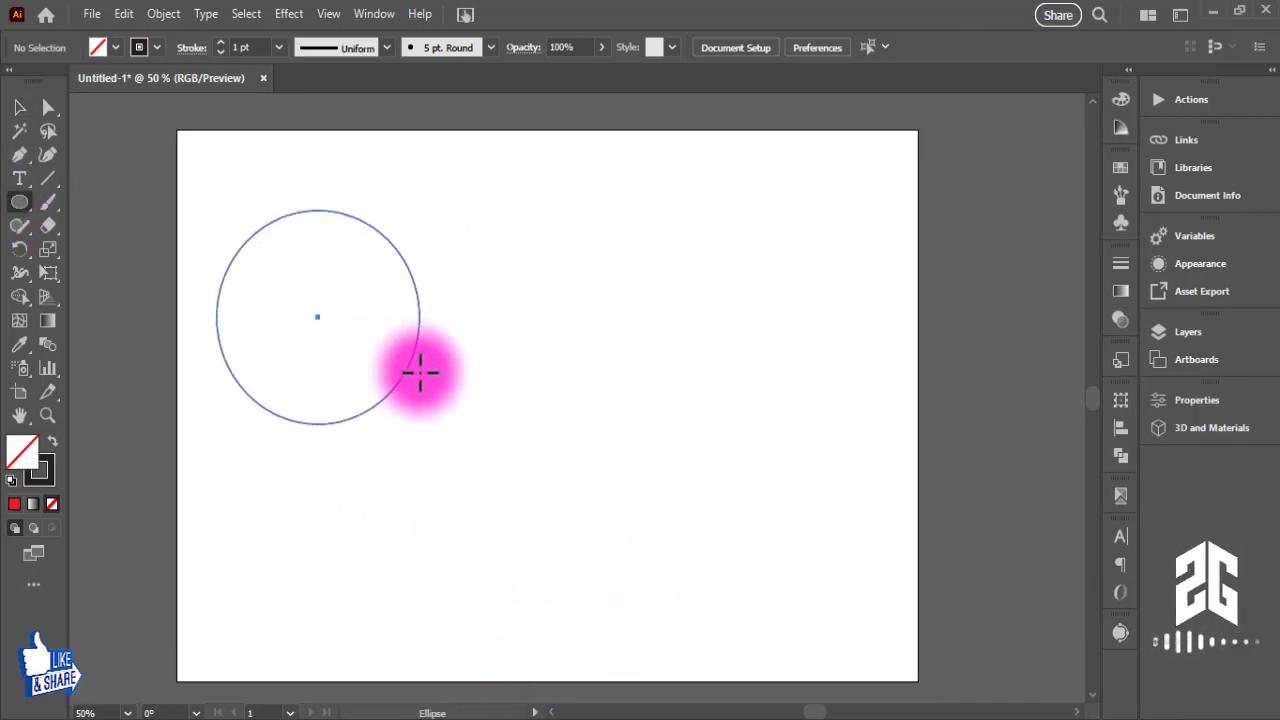
pyautogui.click(115, 48)
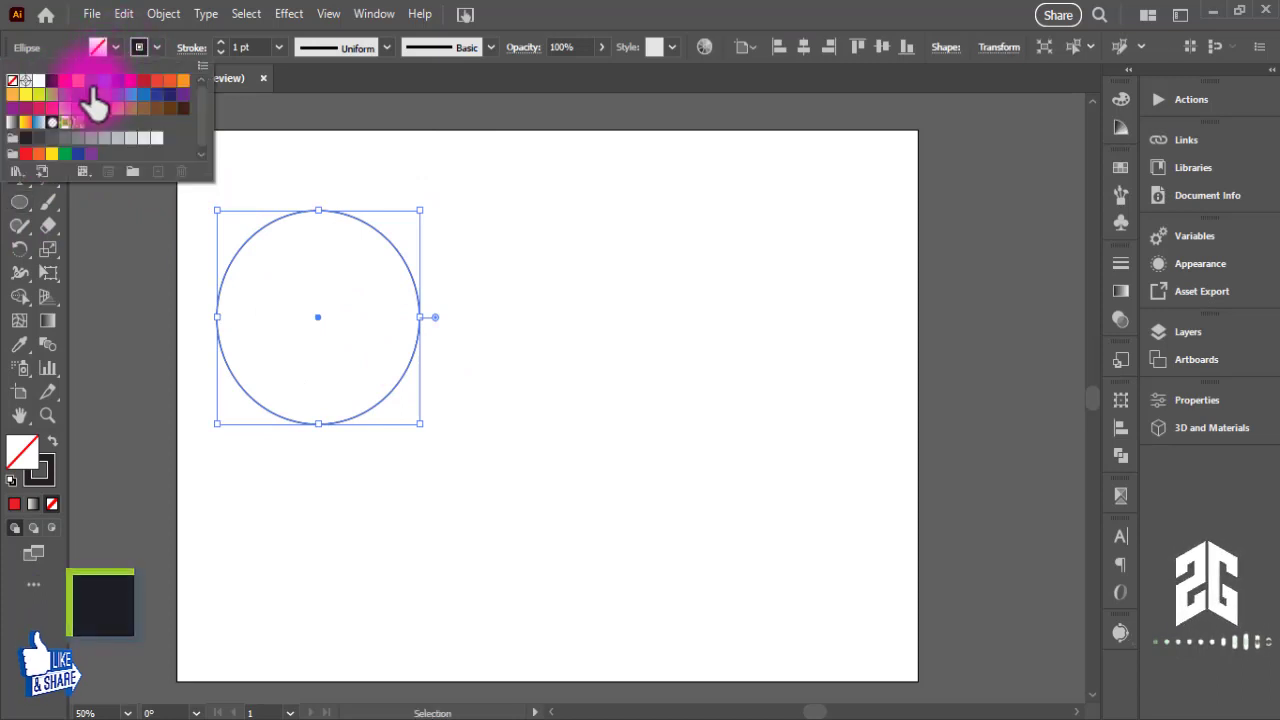
pyautogui.click(65, 80)
pyautogui.click(329, 340)
# - Move the red circle toward the centre and set an Alt-dragged copy right beside it
pyautogui.moveTo(329, 345); pyautogui.dragTo(365, 383)
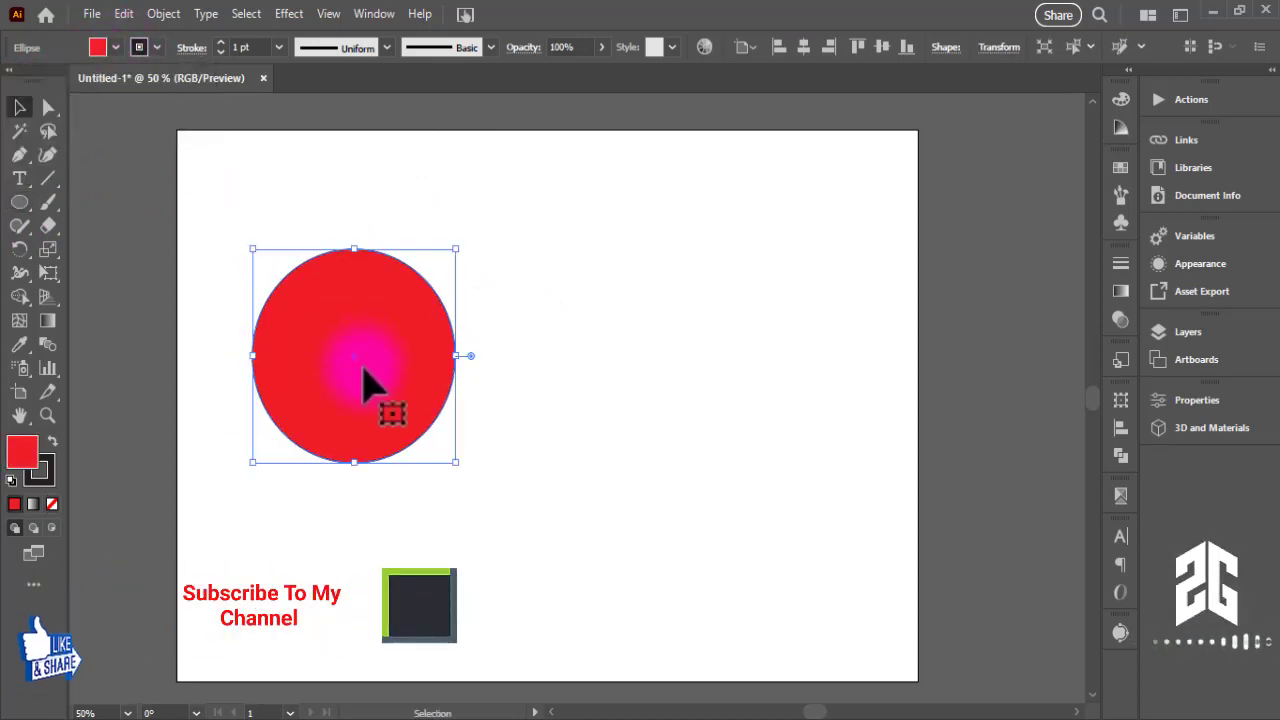
pyautogui.moveTo(365, 383)
pyautogui.mouseDown()
pyautogui.moveTo(405, 418)
pyautogui.moveTo(412, 393)
pyautogui.mouseUp()
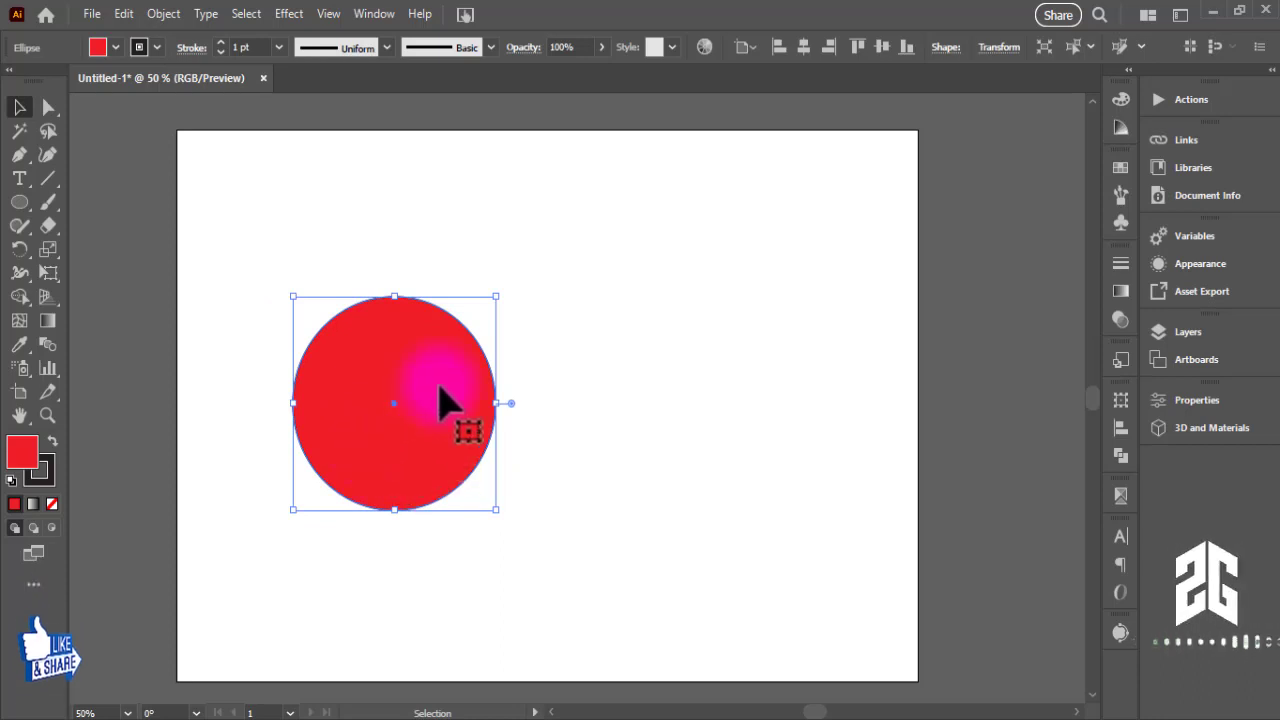
pyautogui.moveTo(423, 429)
pyautogui.mouseDown()
pyautogui.moveTo(650, 443)
pyautogui.moveTo(638, 428)
pyautogui.mouseUp()
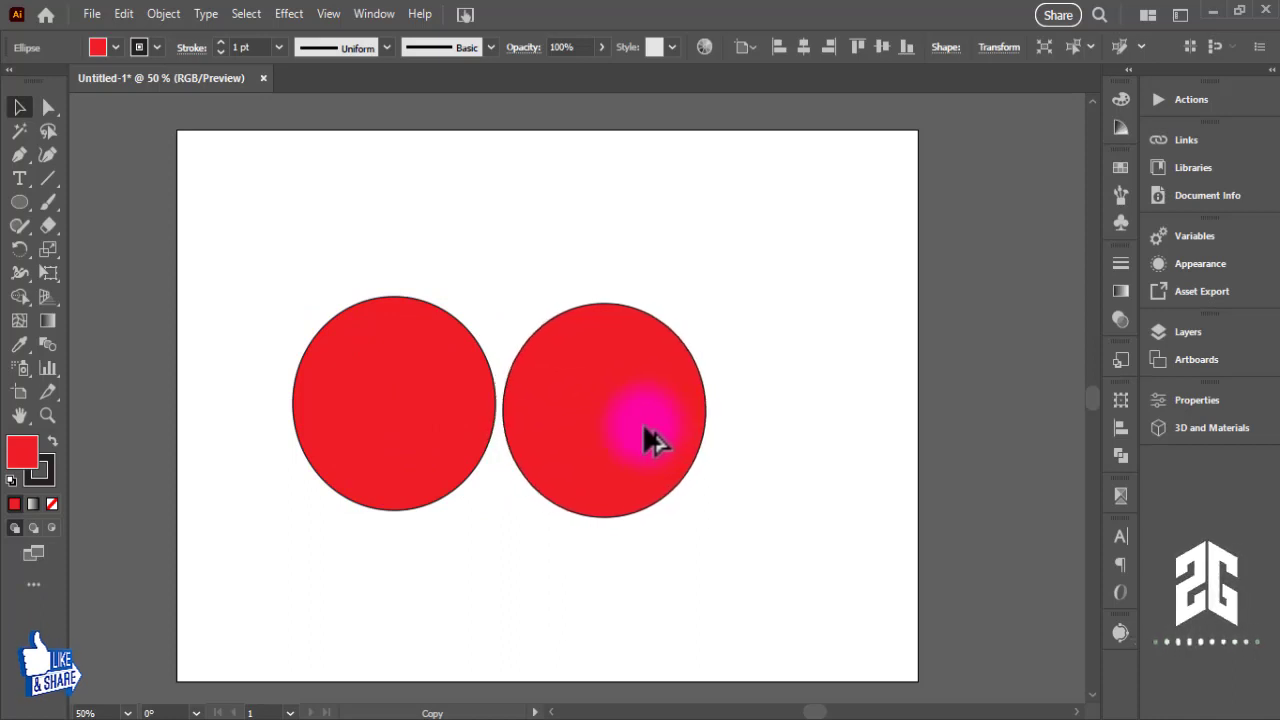
pyautogui.moveTo(638, 425)
pyautogui.mouseDown()
pyautogui.moveTo(608, 391)
pyautogui.moveTo(641, 425)
pyautogui.mouseUp()
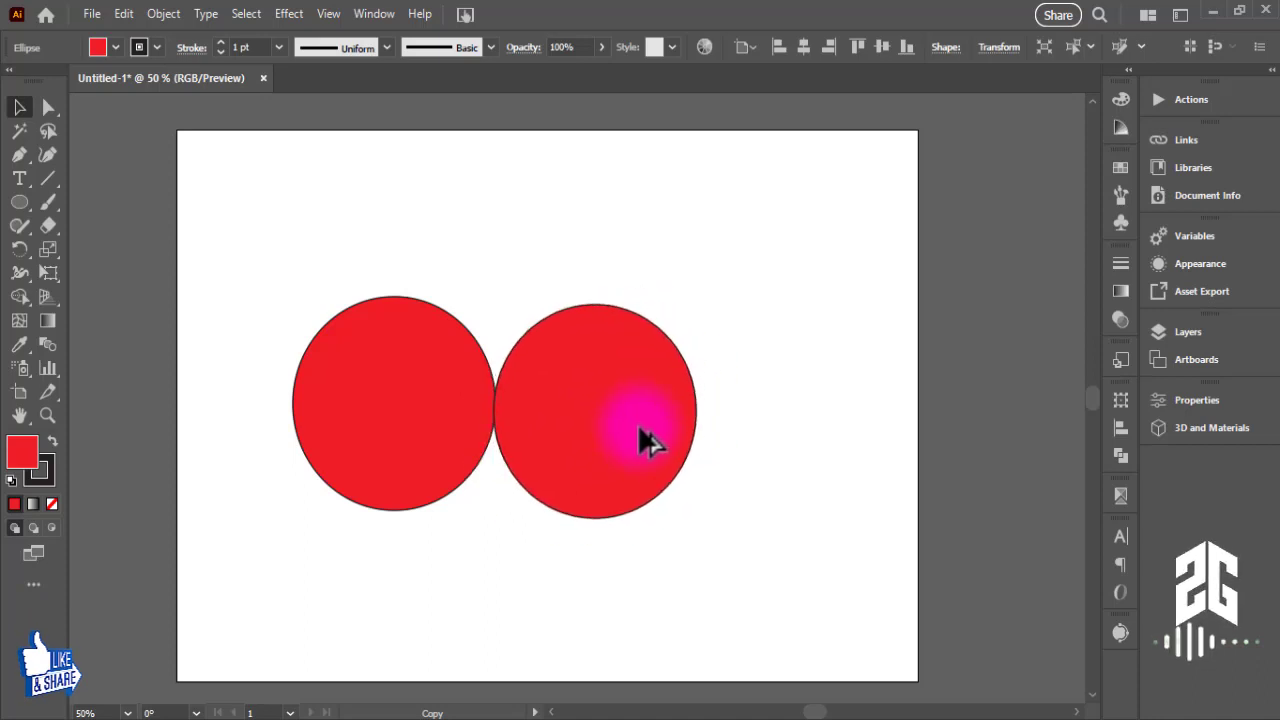
pyautogui.moveTo(640, 422); pyautogui.dragTo(643, 430)
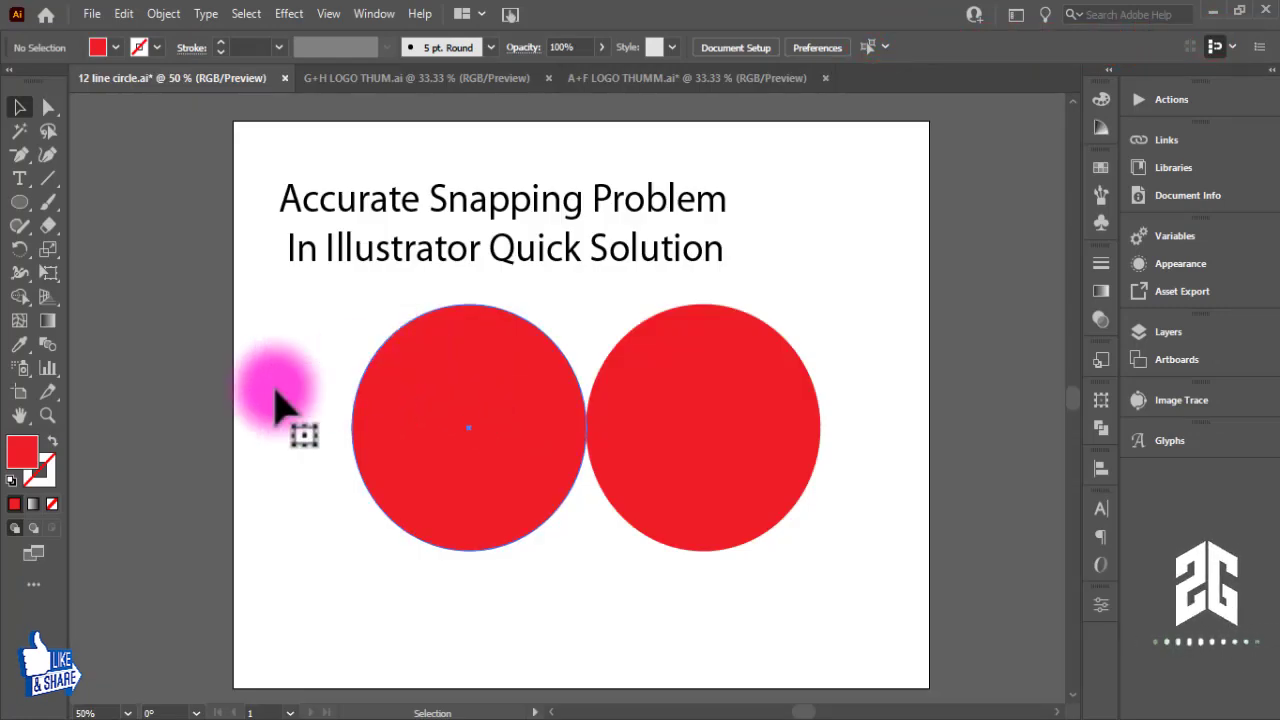
# - Select both red circles and delete them
pyautogui.click(500, 545)
pyautogui.moveTo(540, 482); pyautogui.dragTo(657, 514)
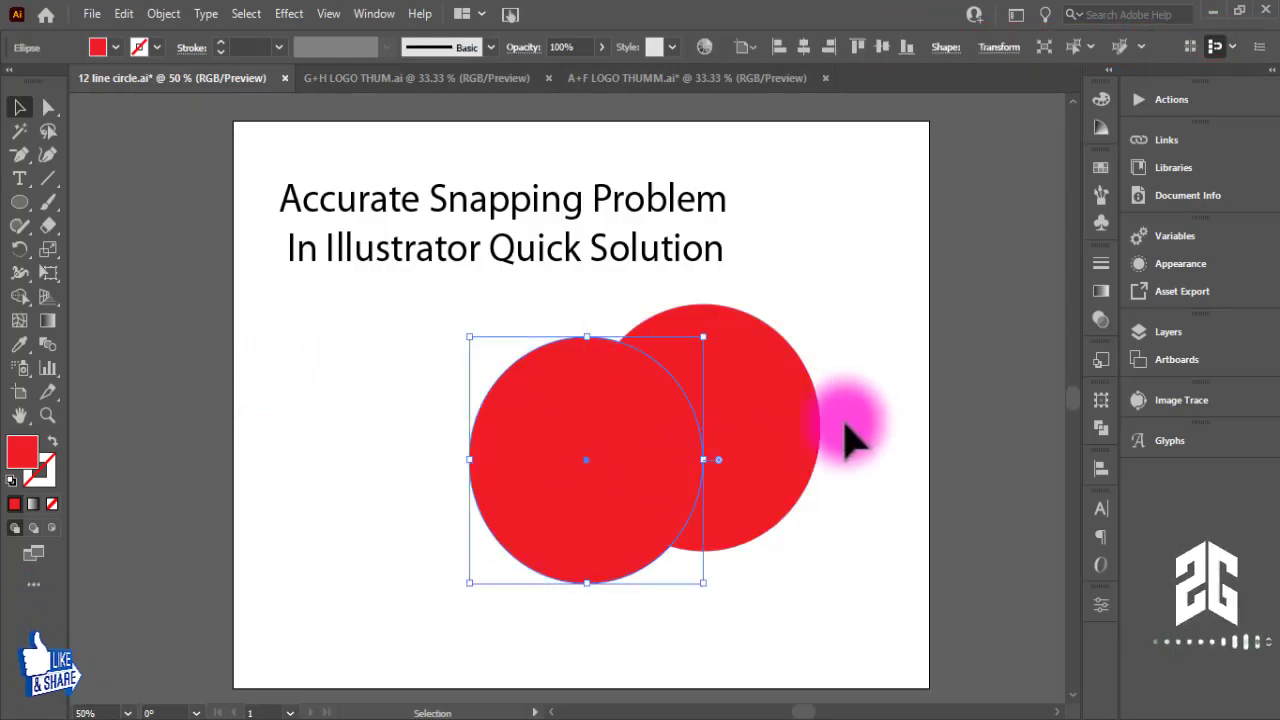
pyautogui.moveTo(845, 437); pyautogui.dragTo(663, 508)
pyautogui.press('Delete')
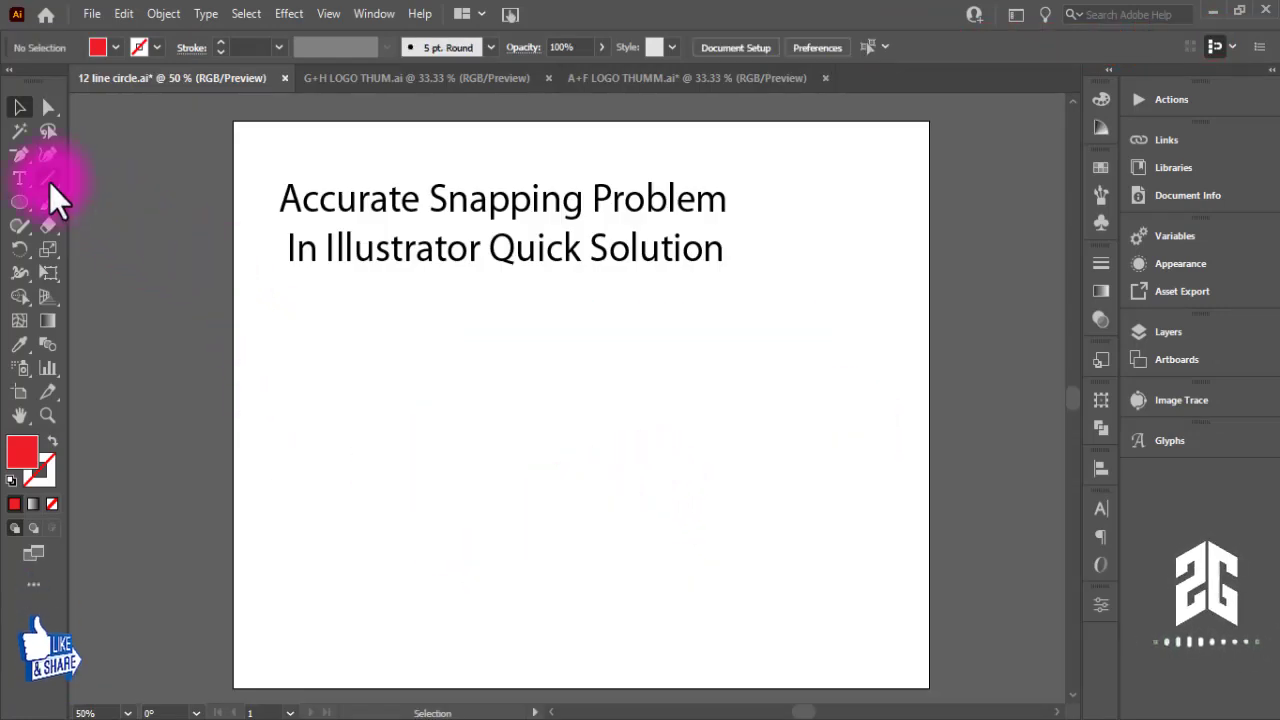
# - Draw a horizontal line below the title with a red 3 pt stroke
pyautogui.click(48, 180)
pyautogui.moveTo(391, 376)
pyautogui.mouseDown()
pyautogui.moveTo(800, 410)
pyautogui.moveTo(797, 434)
pyautogui.mouseUp()
pyautogui.click(20, 107)
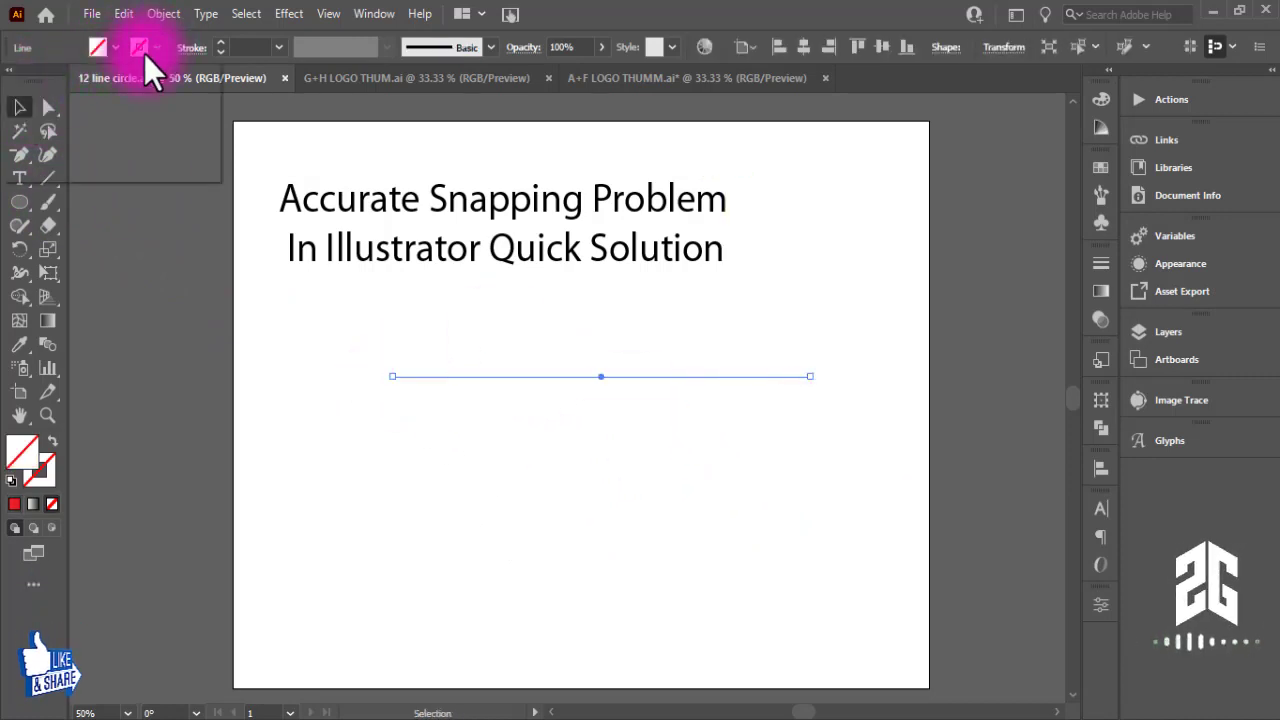
pyautogui.click(65, 80)
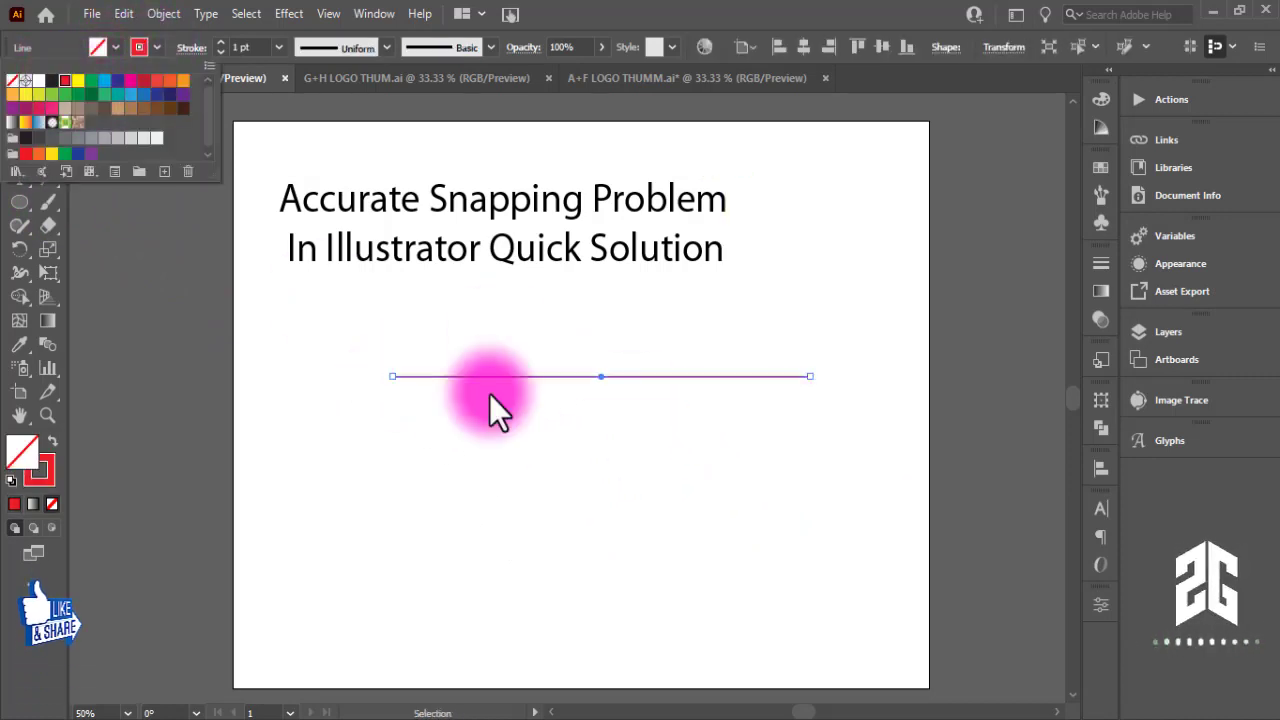
pyautogui.click(220, 44)
pyautogui.click(220, 44)
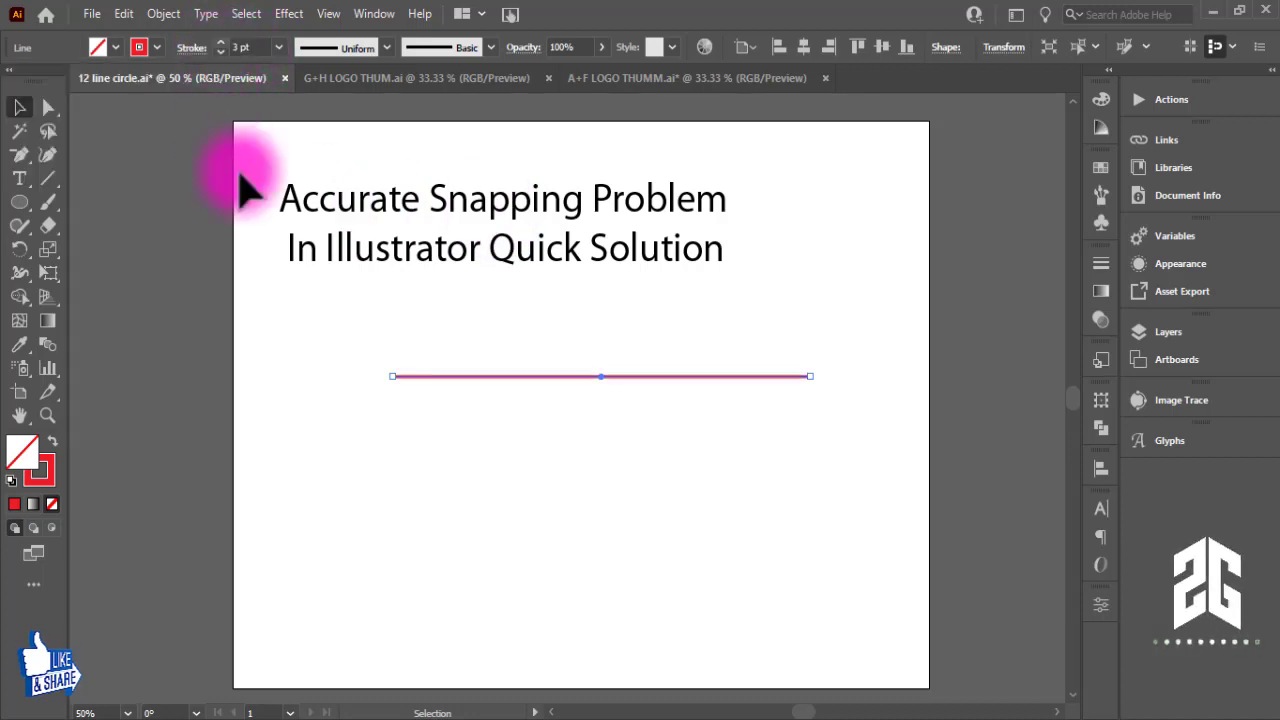
pyautogui.click(651, 415)
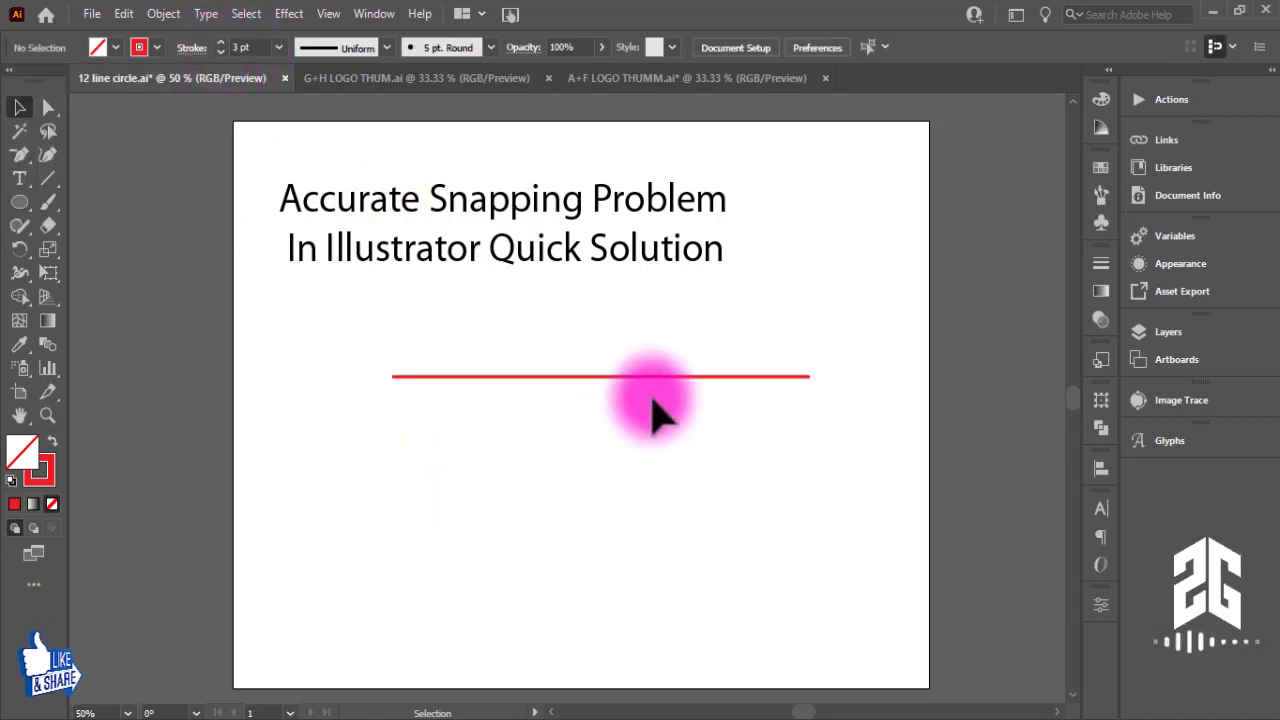
# - Try drawing vertical lines down from the red line's left and right ends
pyautogui.click(47, 184)
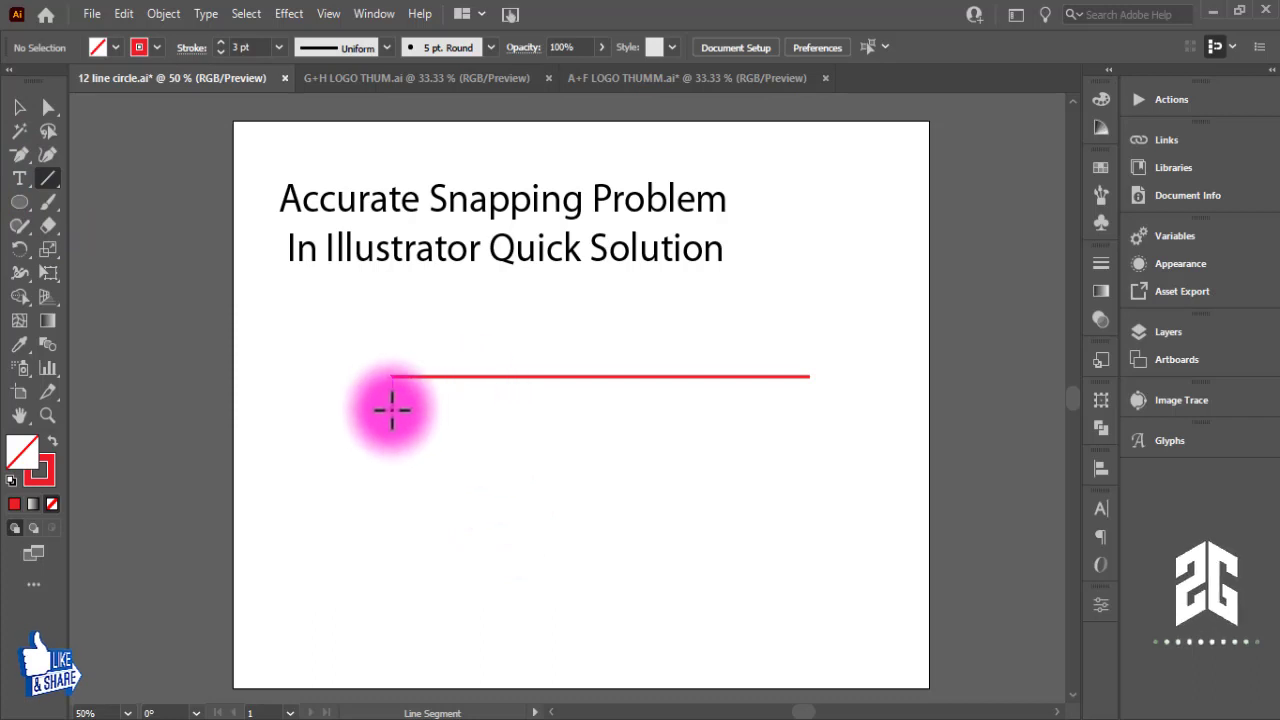
pyautogui.moveTo(391, 429); pyautogui.dragTo(391, 439)
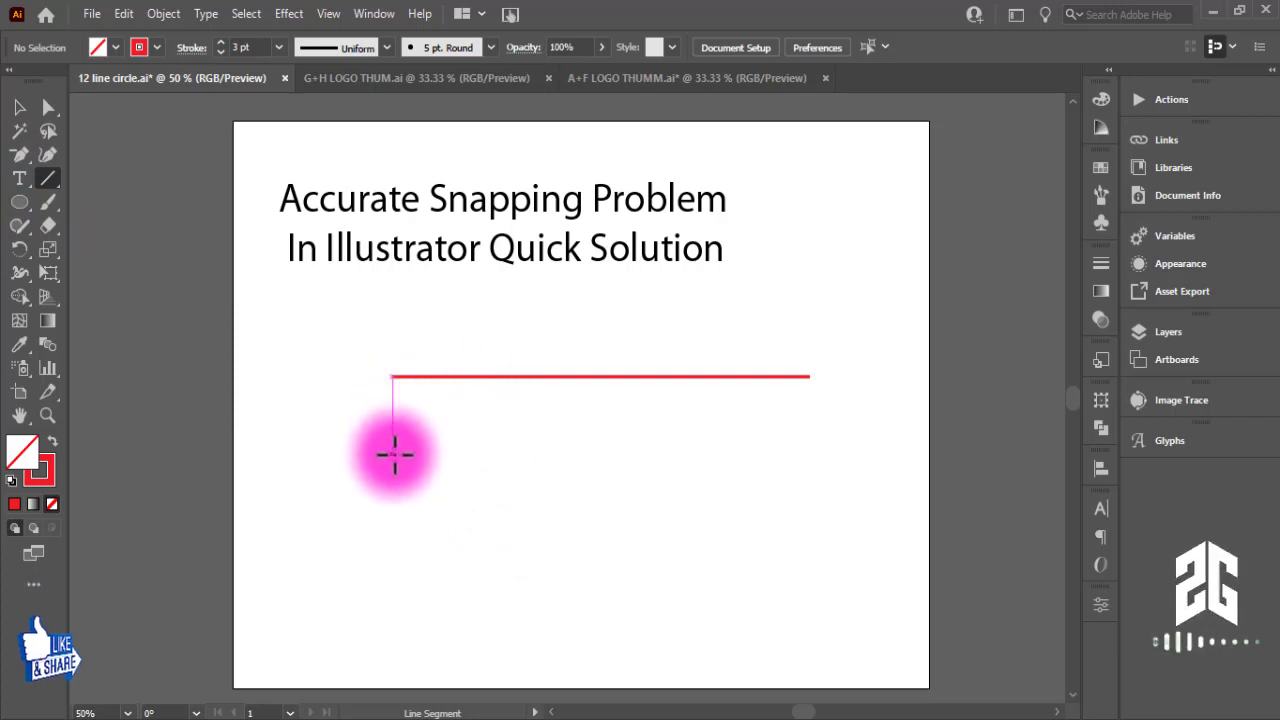
pyautogui.moveTo(391, 439); pyautogui.dragTo(391, 431)
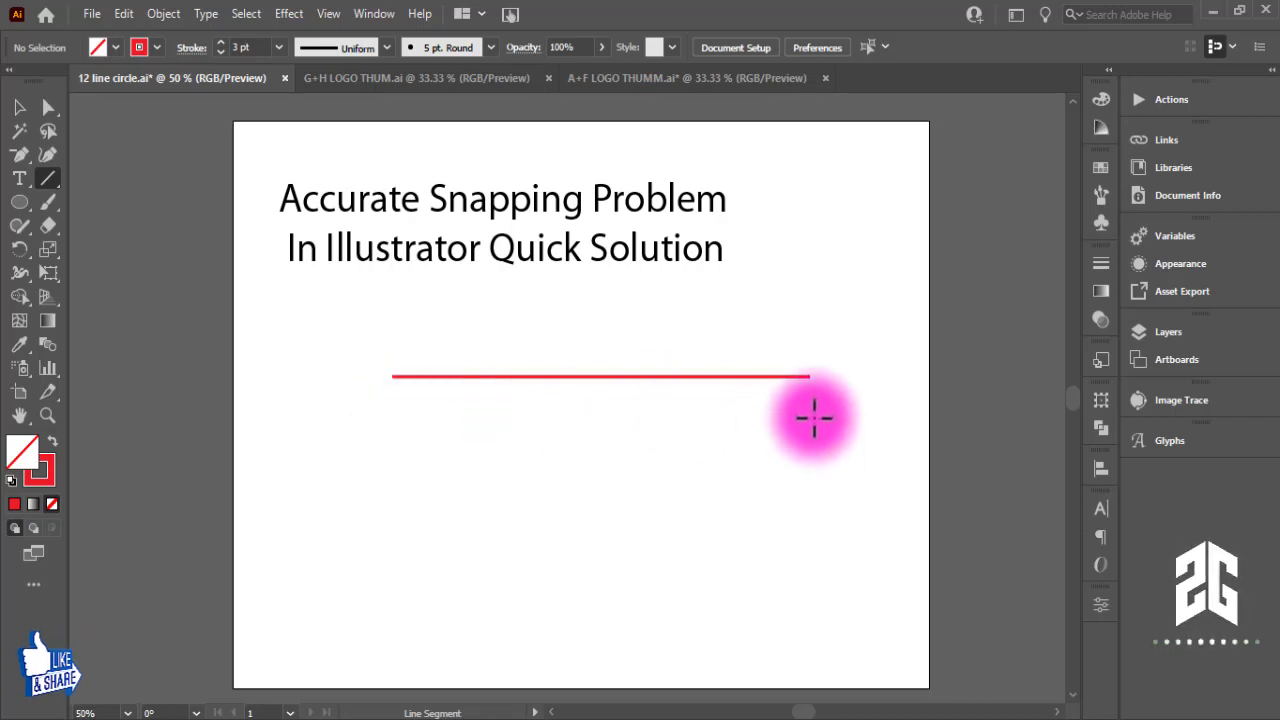
pyautogui.moveTo(809, 383); pyautogui.dragTo(815, 555)
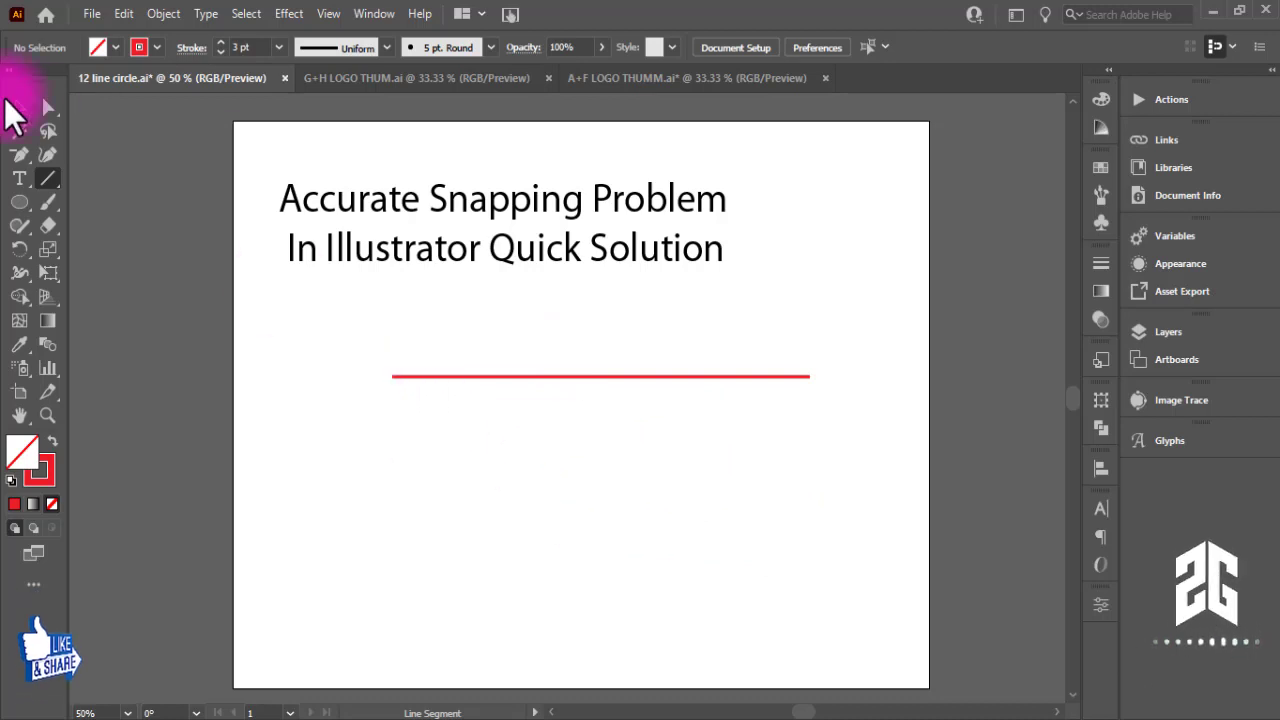
# - Look through the A+F LOGO and G+H LOGO documents, then return to 12 line circle.ai
pyautogui.click(697, 78)
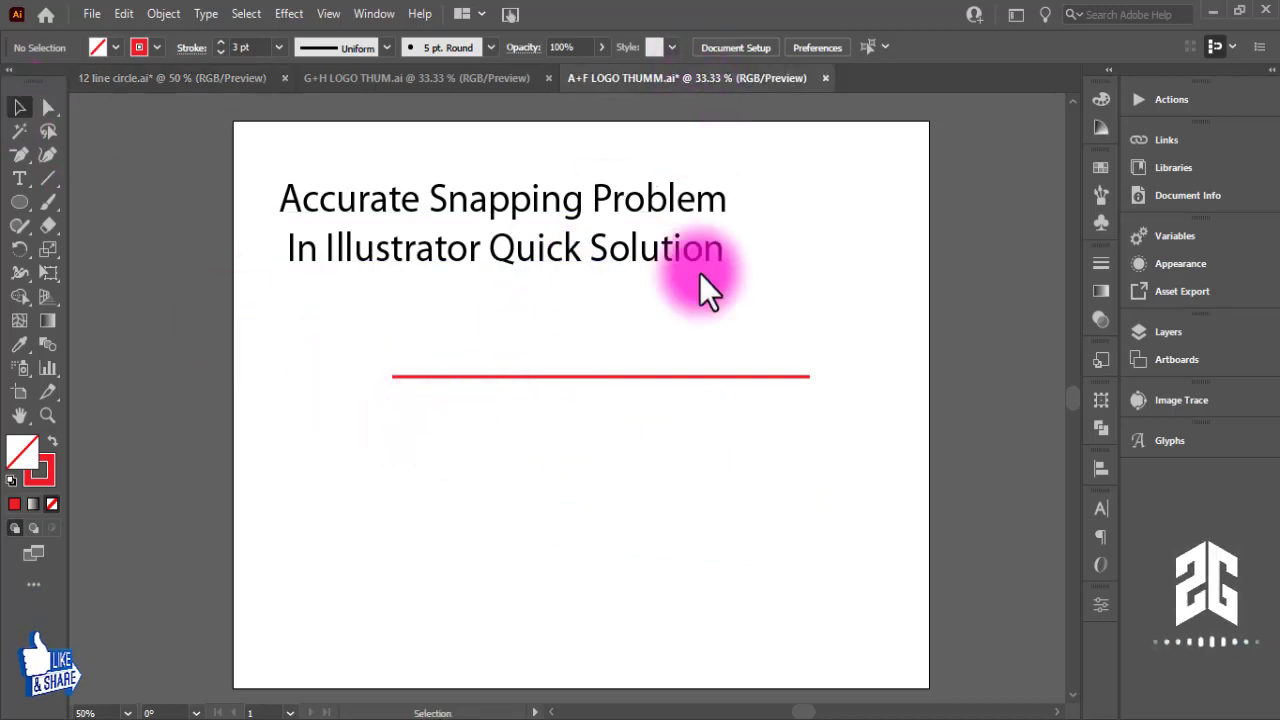
pyautogui.click(429, 72)
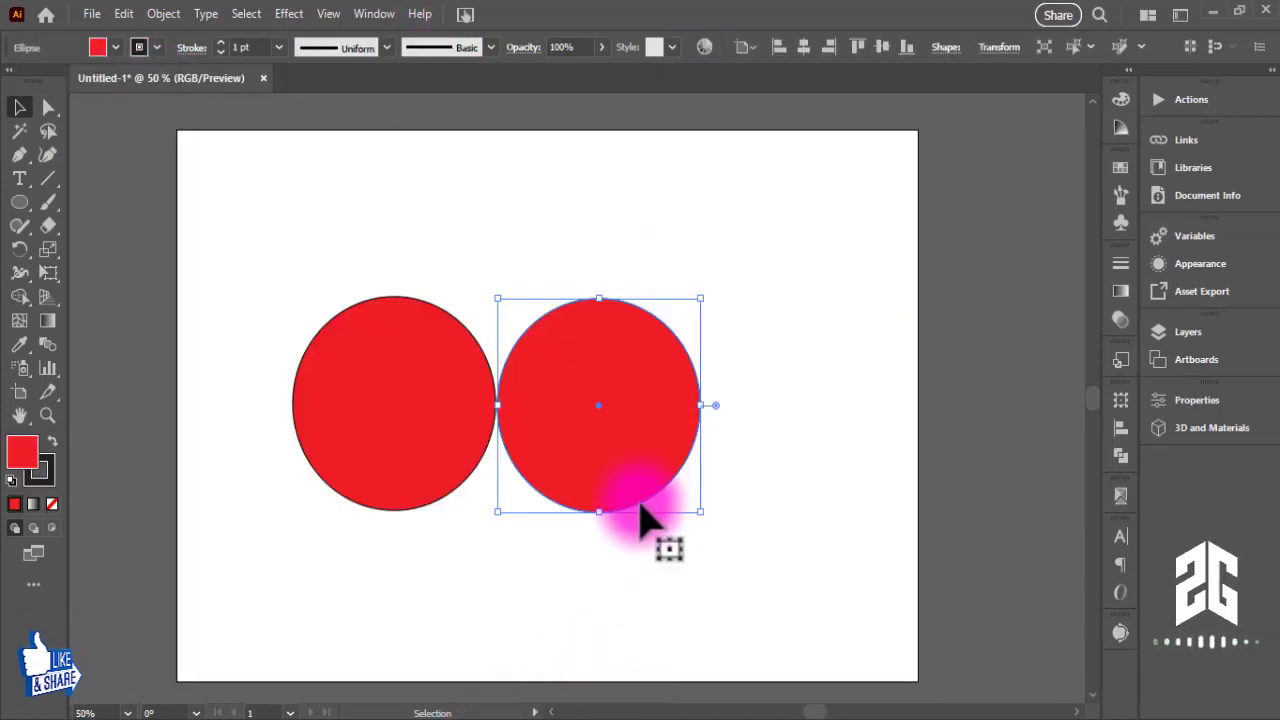
pyautogui.click(460, 570)
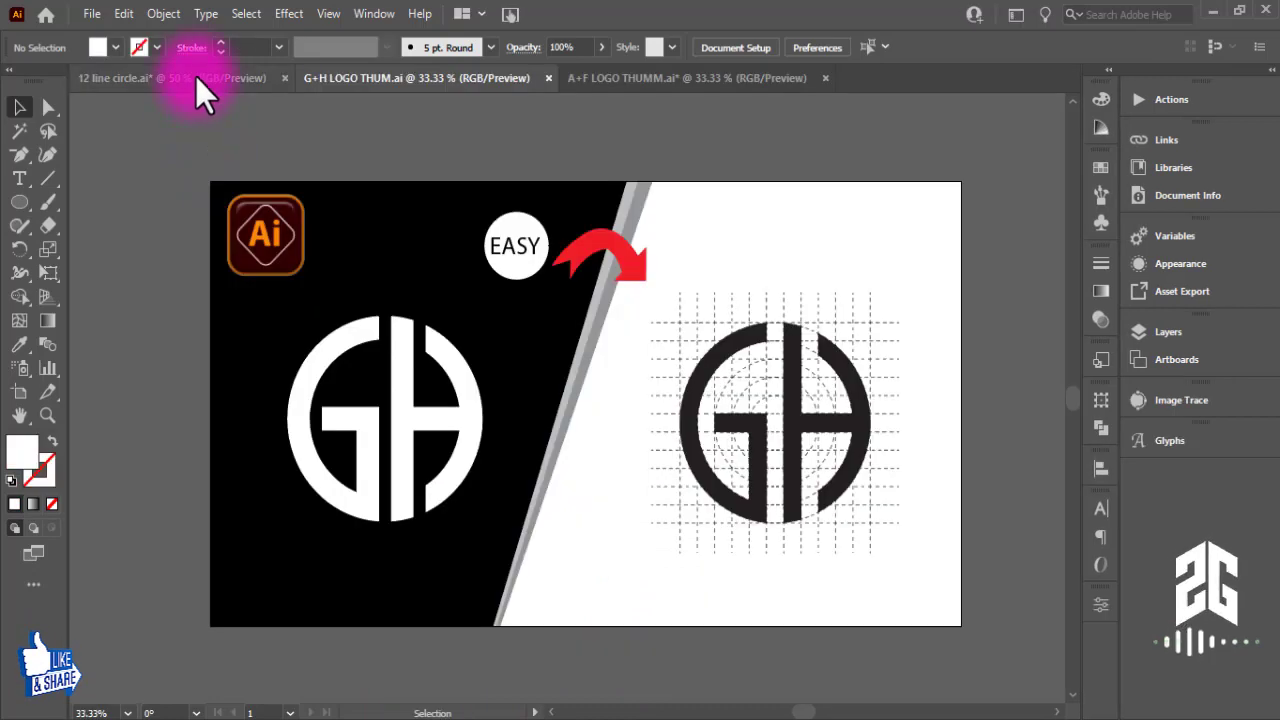
pyautogui.click(196, 82)
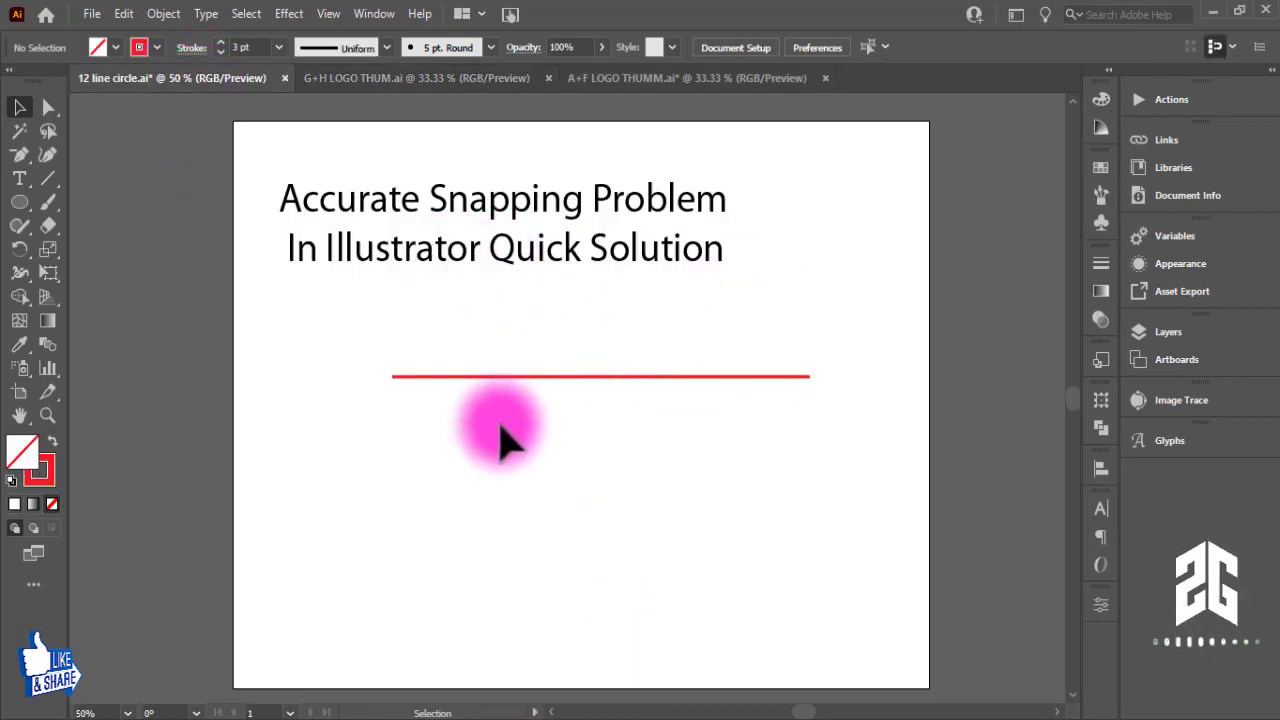
# - Duplicate the red line and place the copy just below the original
pyautogui.moveTo(702, 356)
pyautogui.mouseDown()
pyautogui.moveTo(614, 398)
pyautogui.moveTo(614, 380)
pyautogui.moveTo(624, 455)
pyautogui.mouseUp()
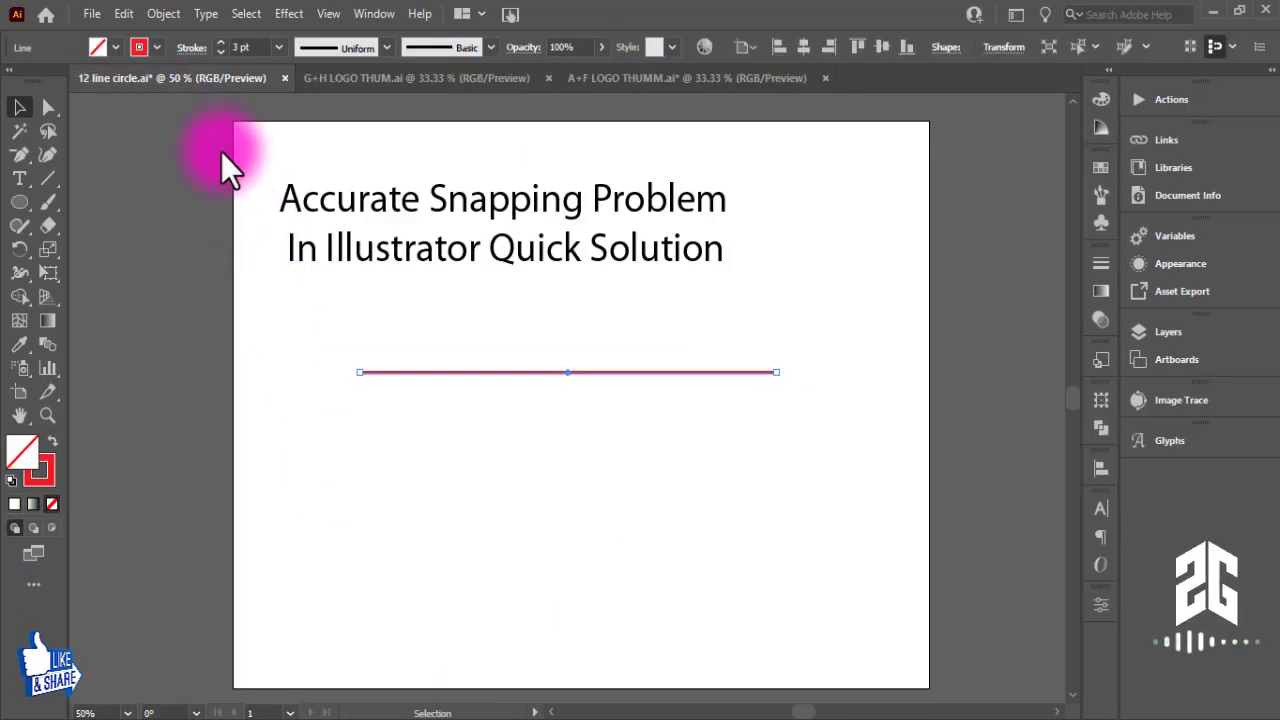
pyautogui.click(586, 466)
pyautogui.moveTo(589, 379); pyautogui.dragTo(592, 408)
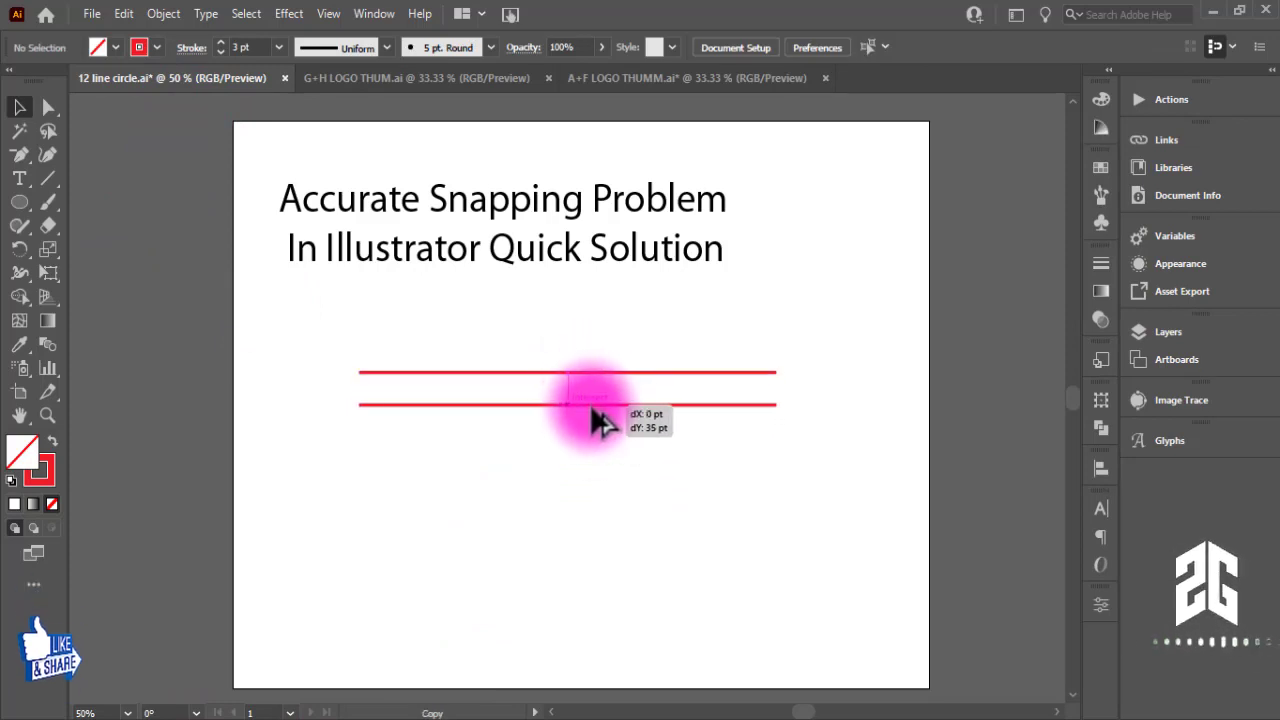
pyautogui.moveTo(592, 408); pyautogui.dragTo(558, 380)
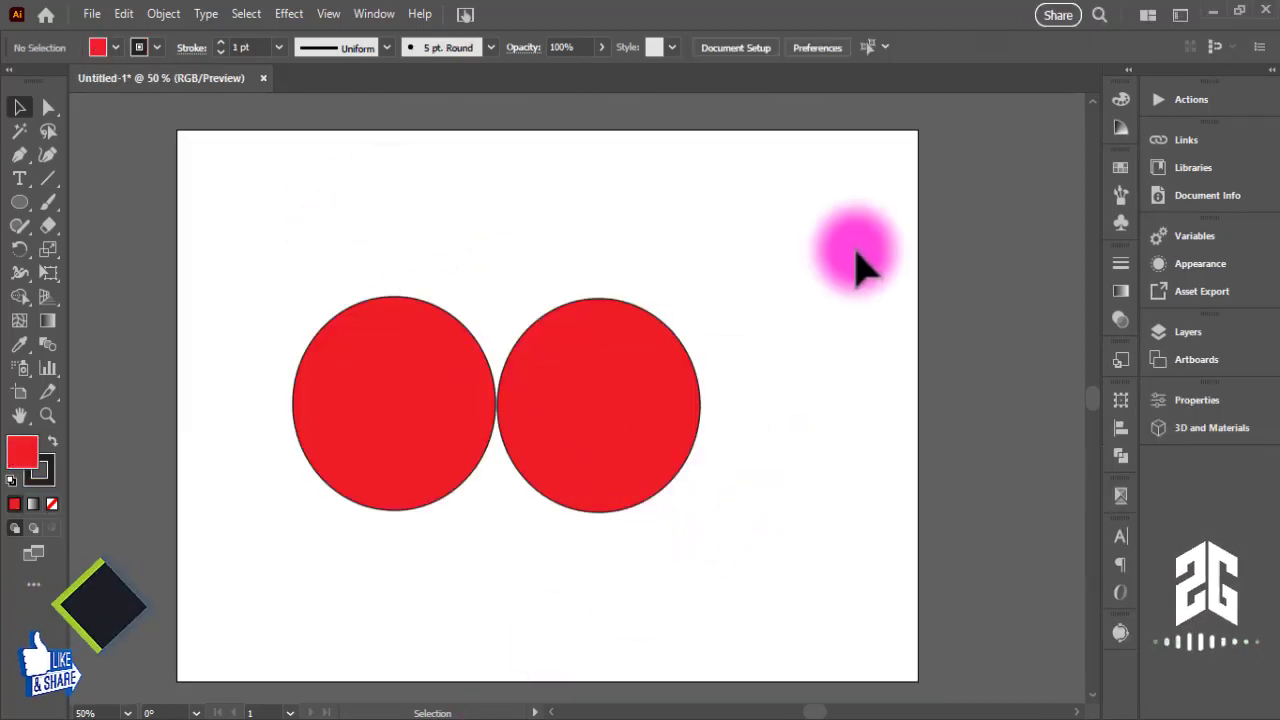
# - Change the guides setting, turn off Smart Guides, and test-move the right circle
pyautogui.click(1180, 408)
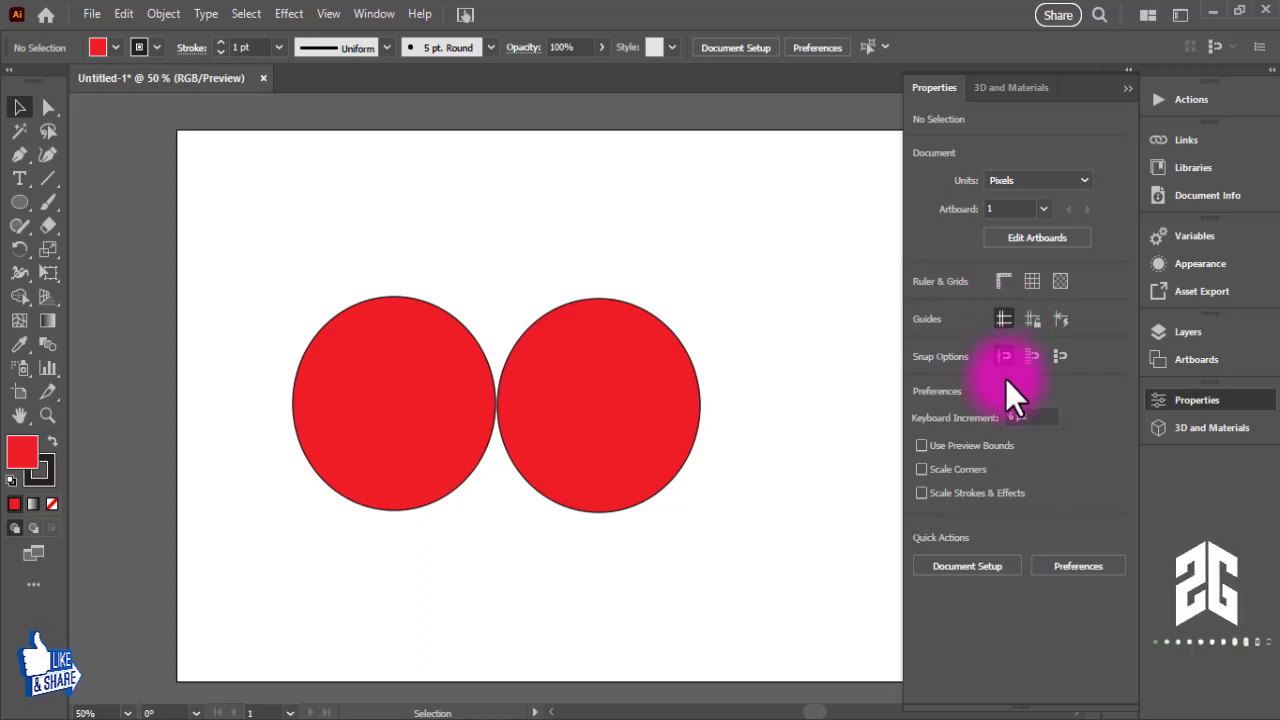
pyautogui.click(1005, 319)
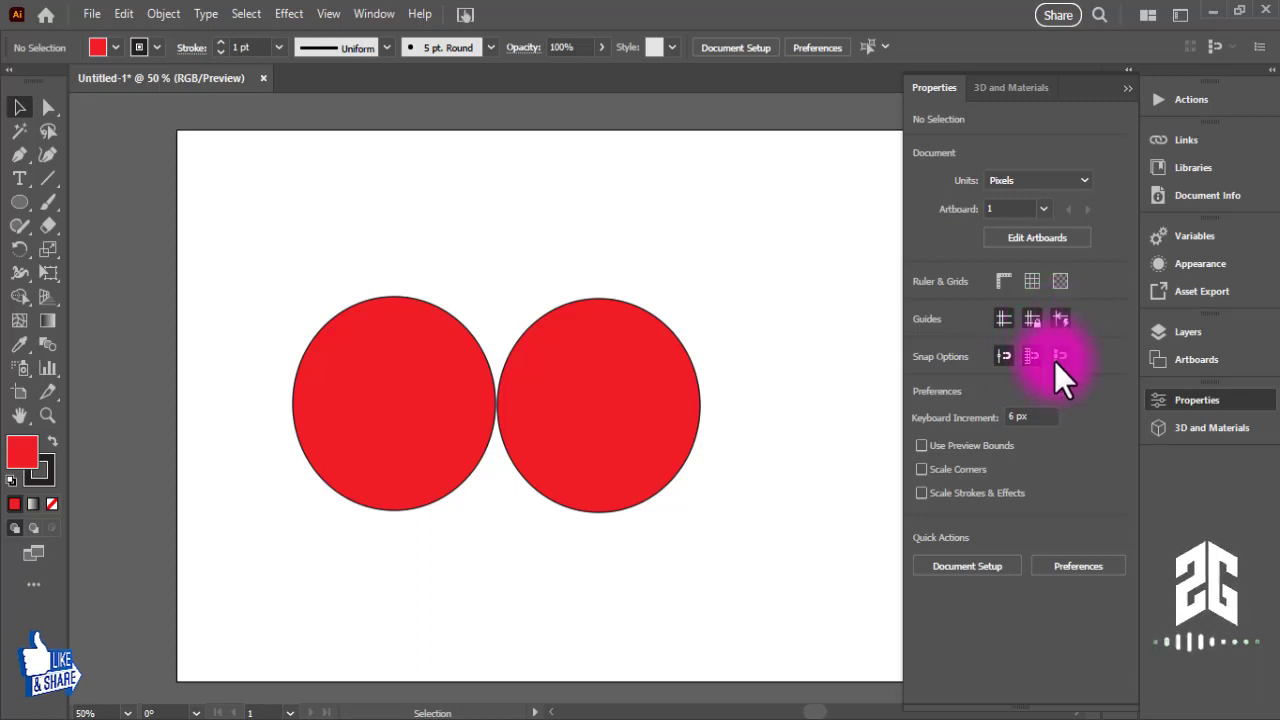
pyautogui.click(1058, 320)
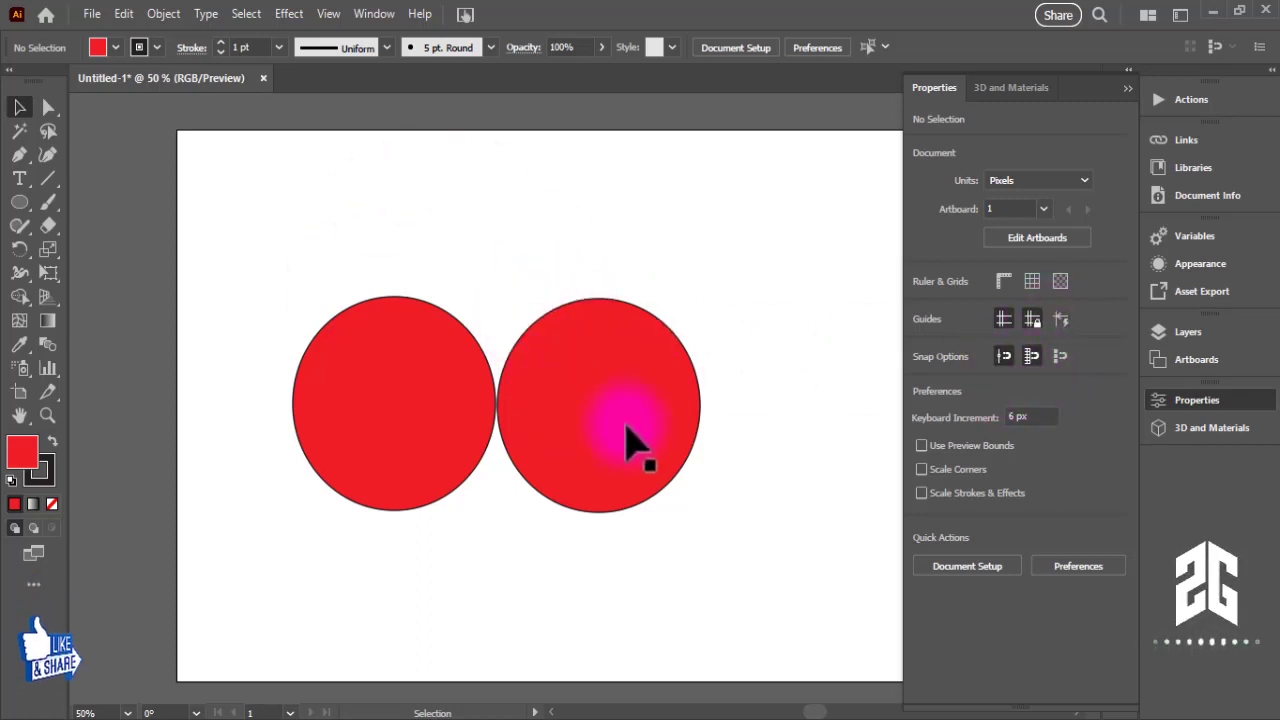
pyautogui.click(665, 350)
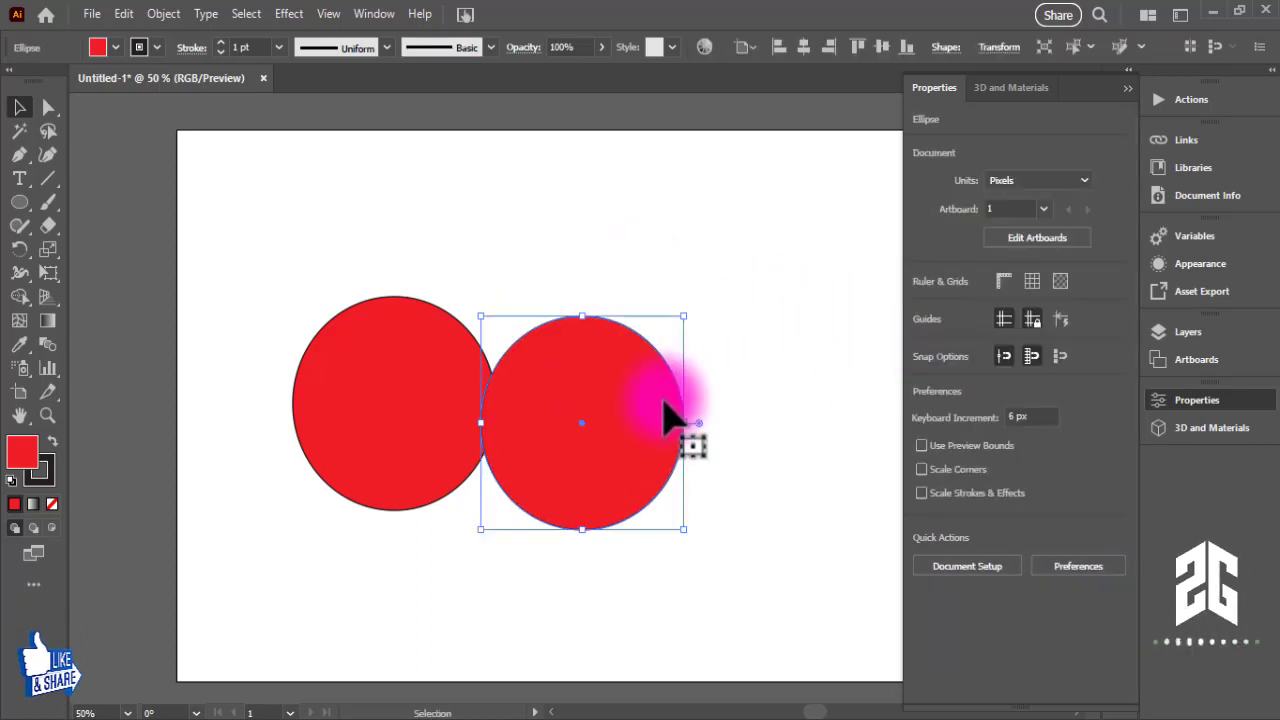
pyautogui.moveTo(674, 423)
pyautogui.mouseDown()
pyautogui.moveTo(432, 428)
pyautogui.moveTo(612, 424)
pyautogui.moveTo(651, 443)
pyautogui.mouseUp()
pyautogui.click(689, 329)
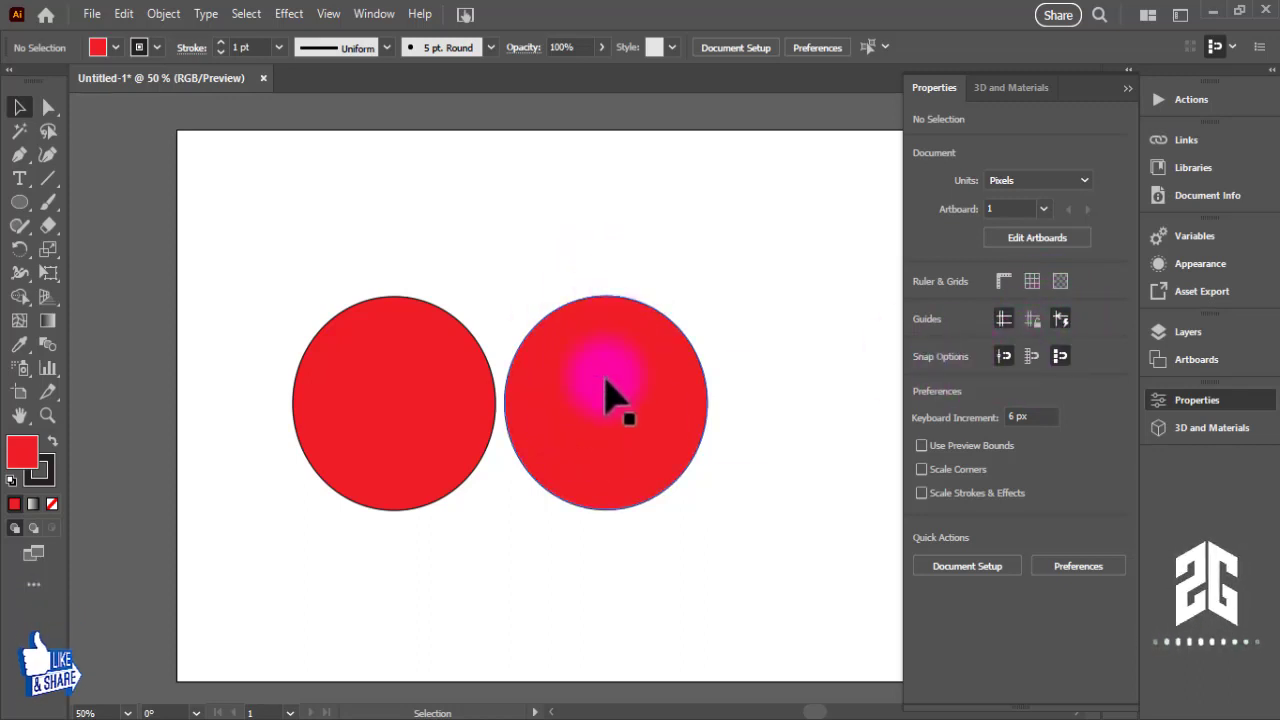
# - Move the right circle above the left one, then back beside it, and select both circles
pyautogui.click(590, 440)
pyautogui.moveTo(640, 458); pyautogui.dragTo(634, 460)
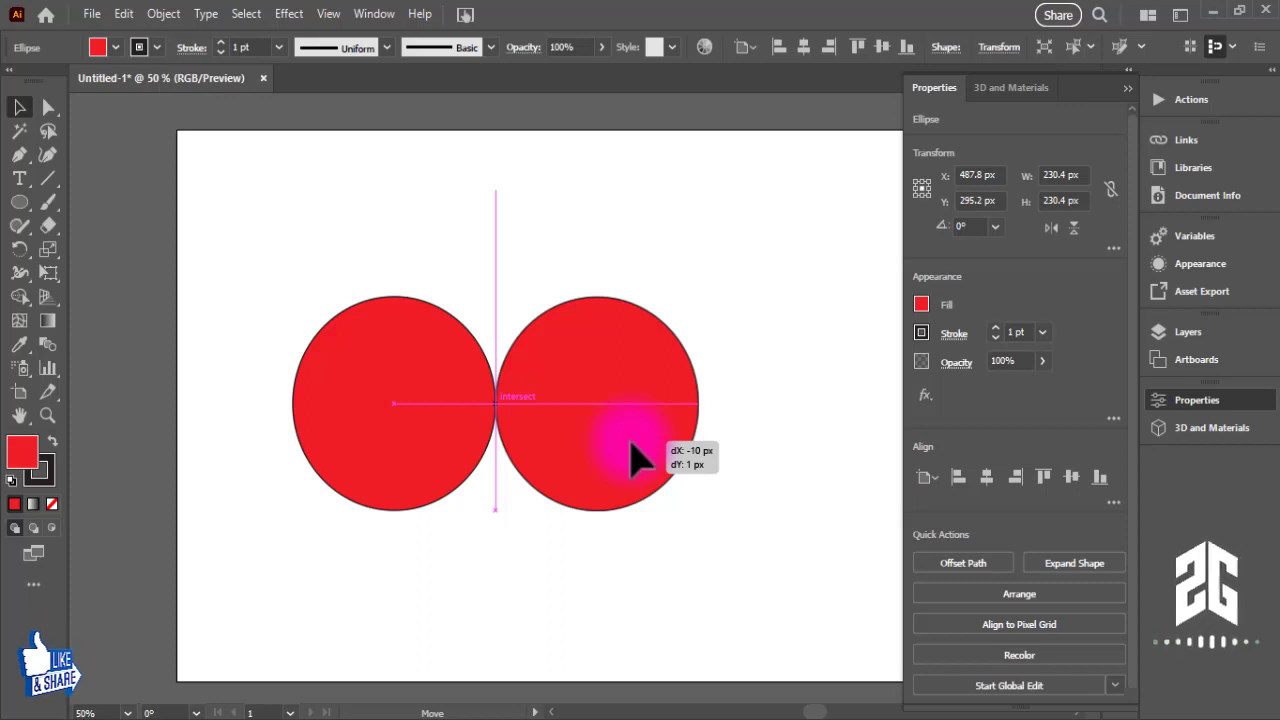
pyautogui.moveTo(634, 442); pyautogui.dragTo(426, 236)
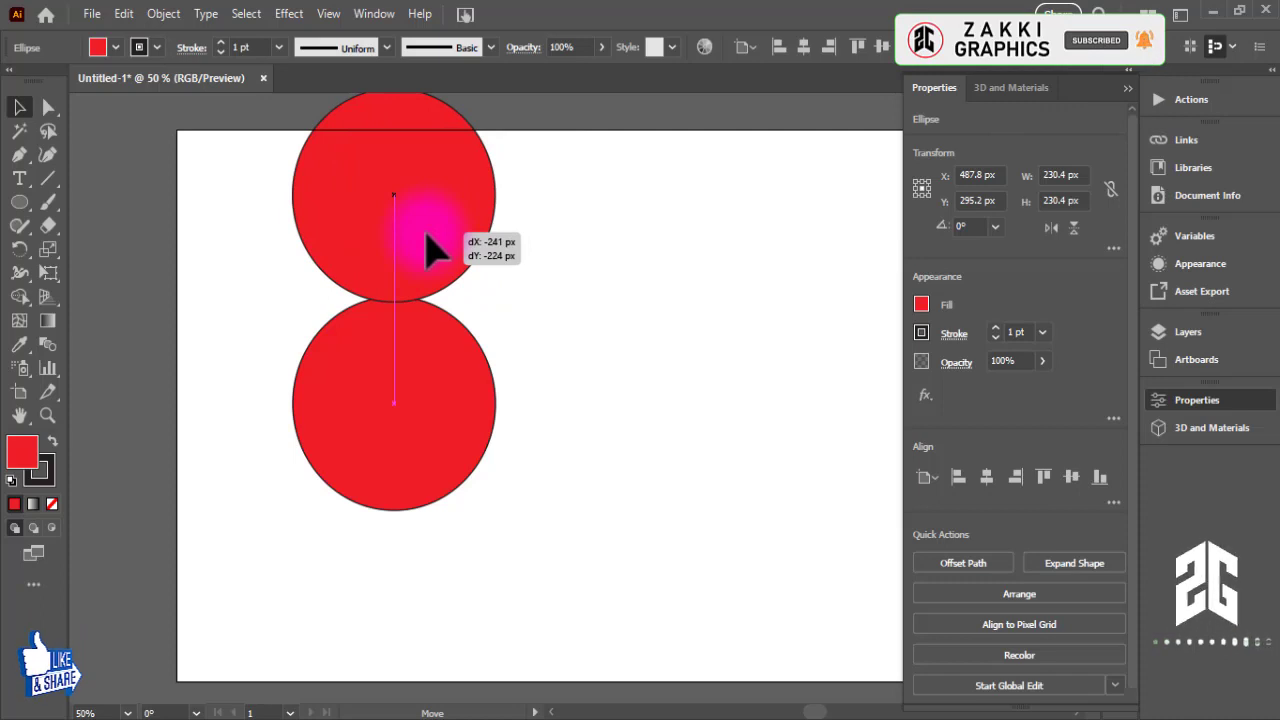
pyautogui.moveTo(426, 236); pyautogui.dragTo(430, 230)
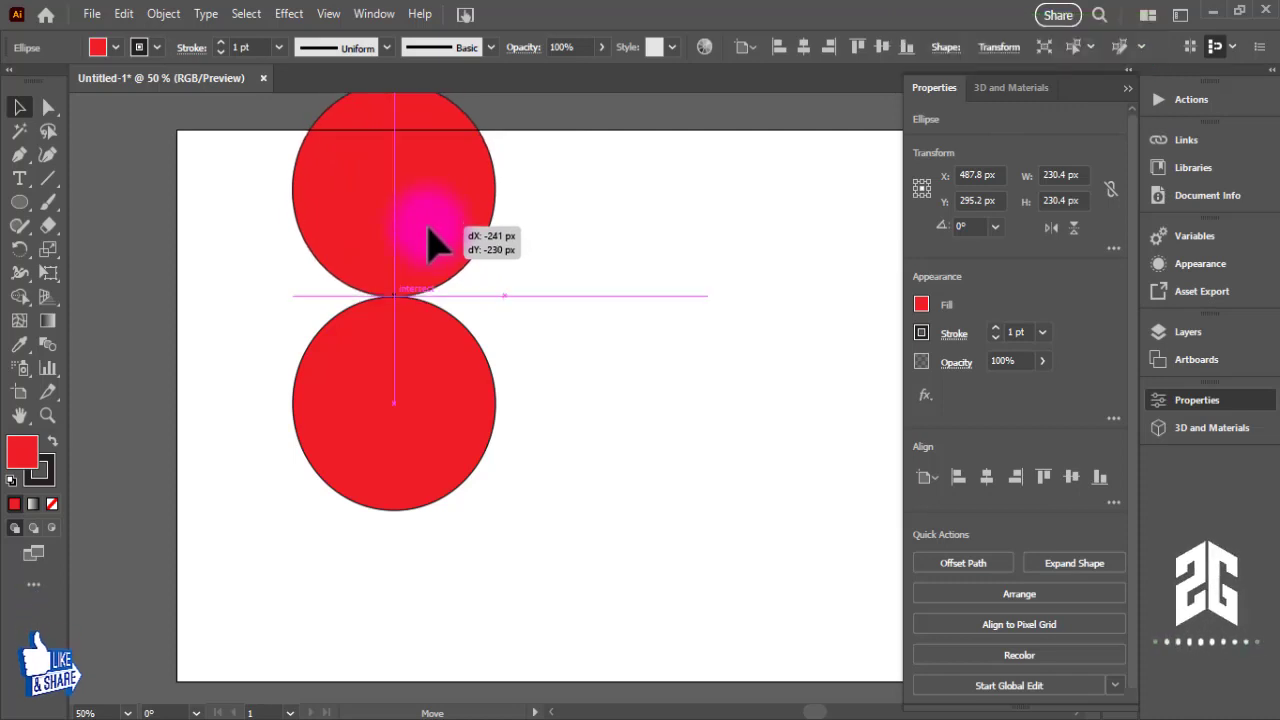
pyautogui.click(491, 334)
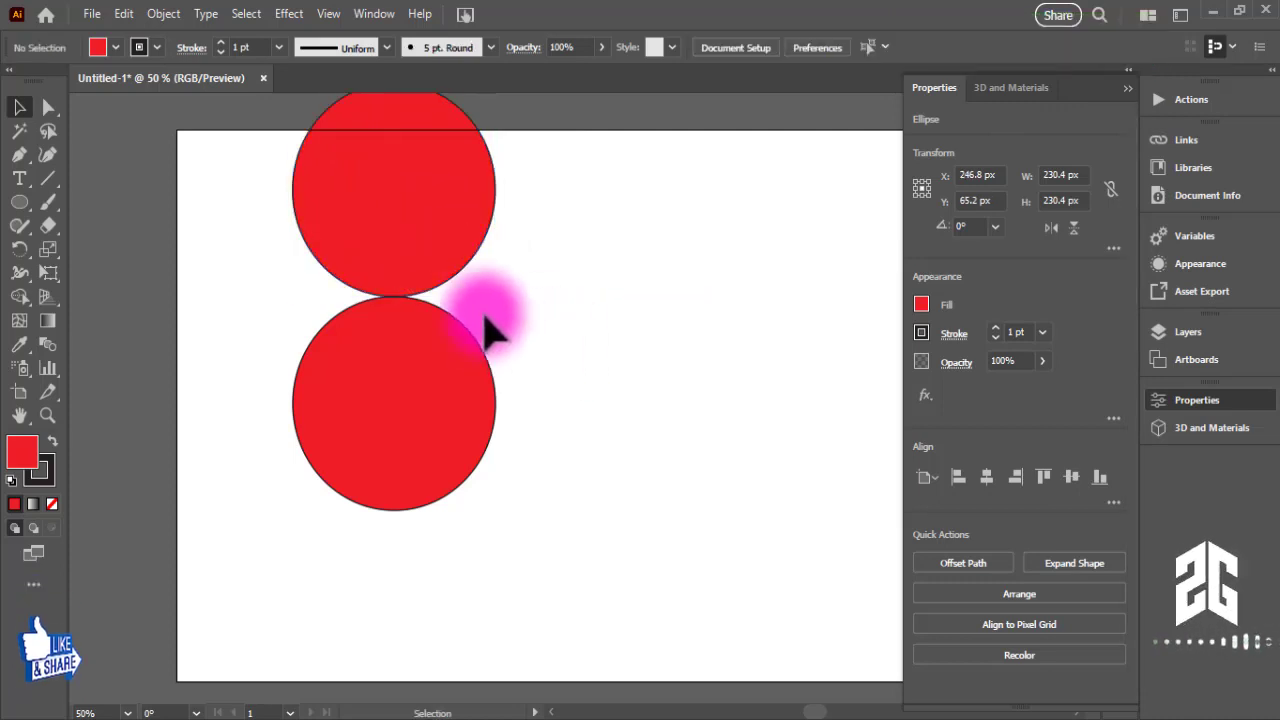
pyautogui.moveTo(390, 245); pyautogui.dragTo(660, 360)
pyautogui.click(614, 505)
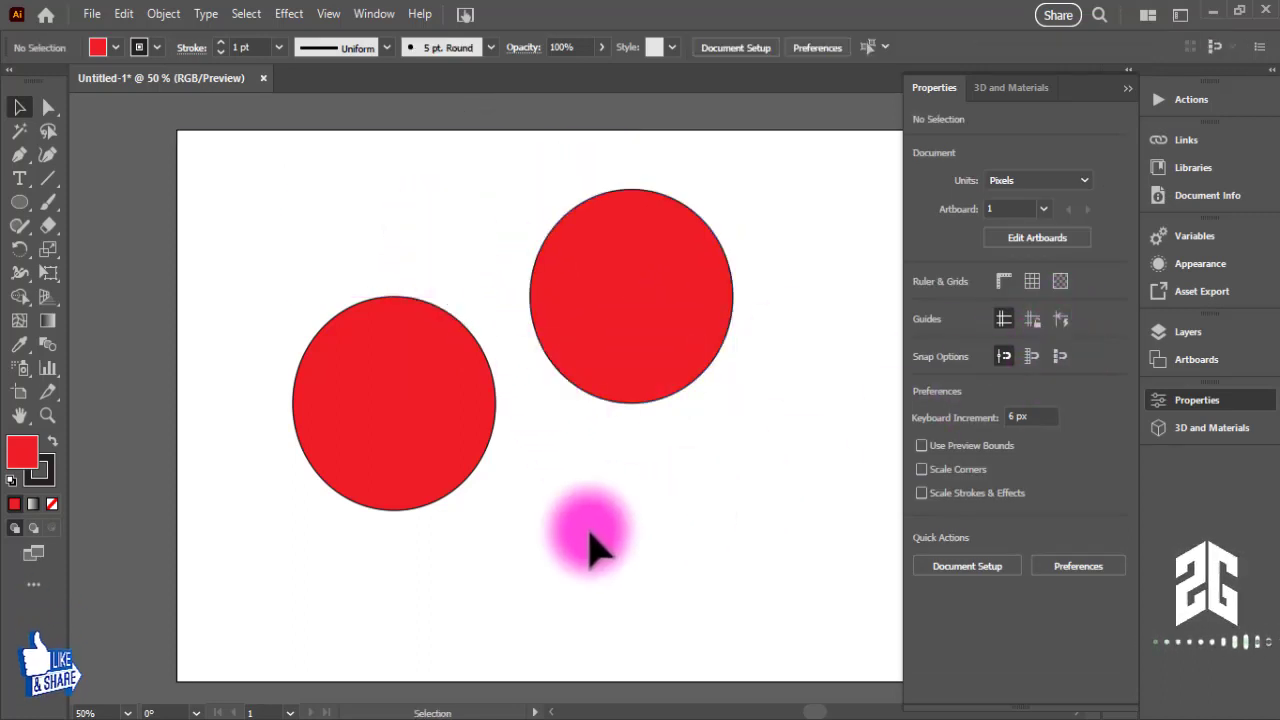
pyautogui.moveTo(644, 348); pyautogui.dragTo(612, 460)
pyautogui.moveTo(257, 234); pyautogui.dragTo(668, 428)
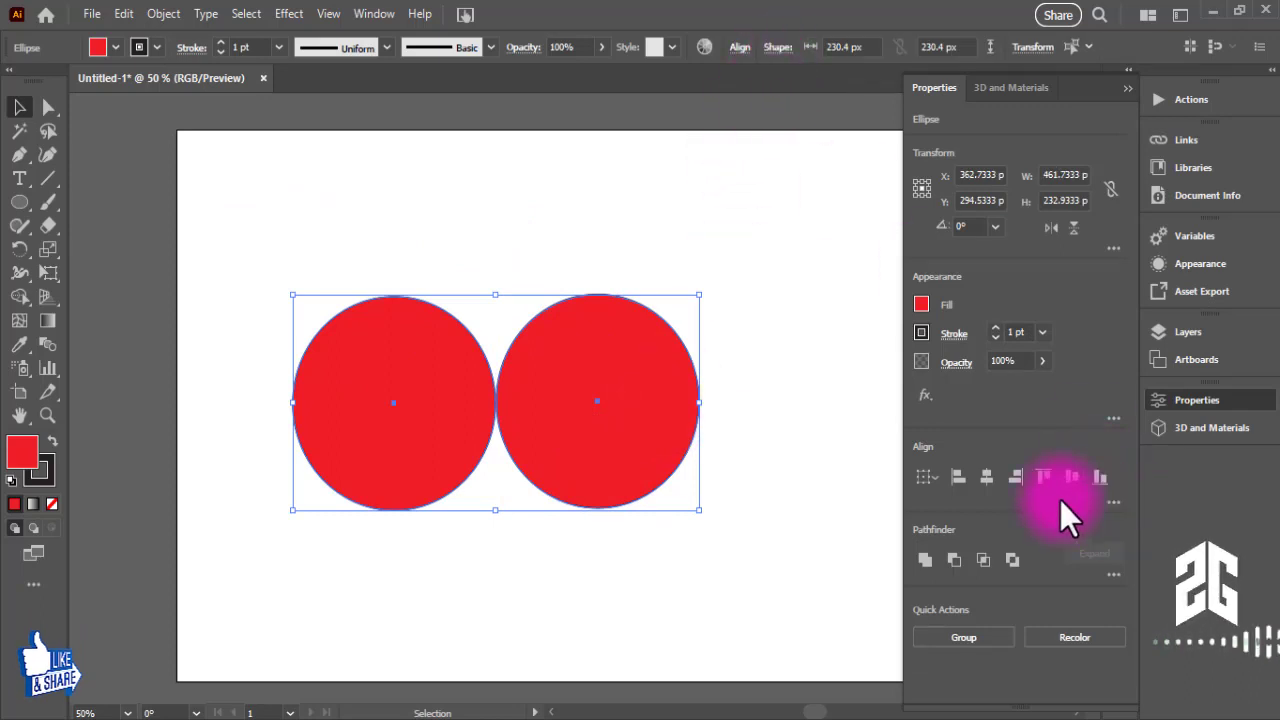
# - Align both circles on a common vertical centre with Vertical Align Center
pyautogui.click(738, 48)
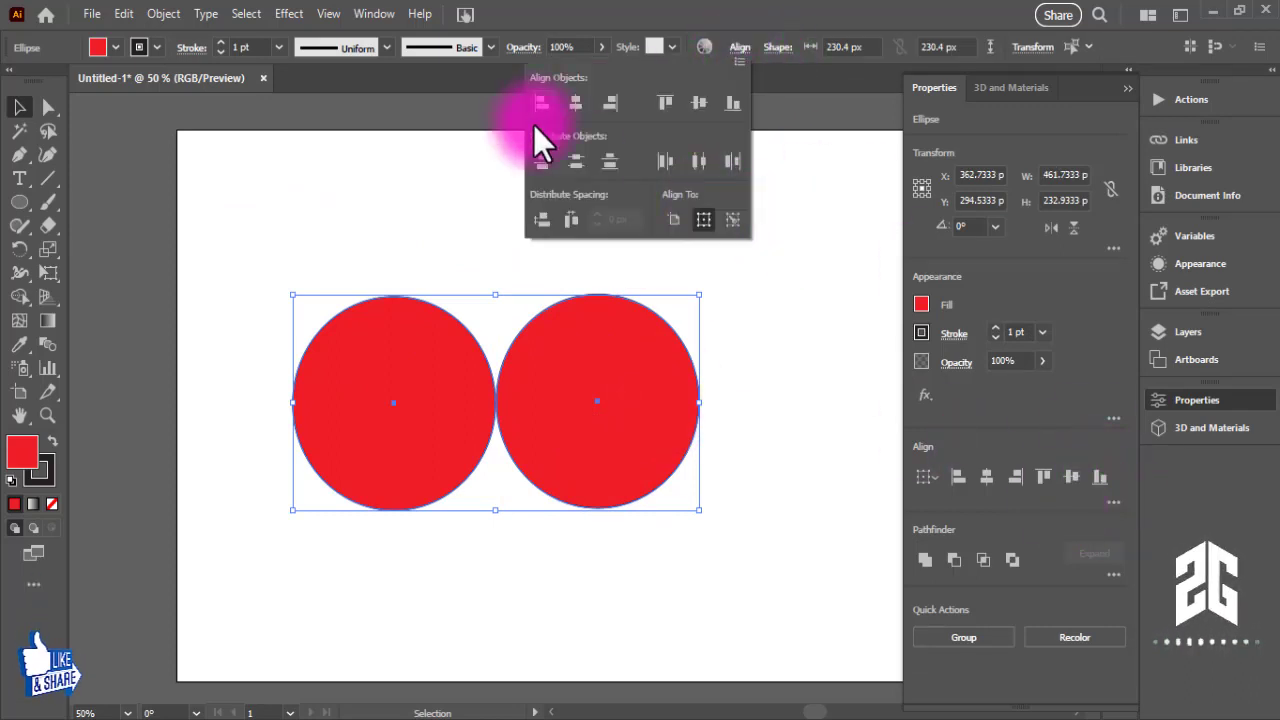
pyautogui.click(696, 106)
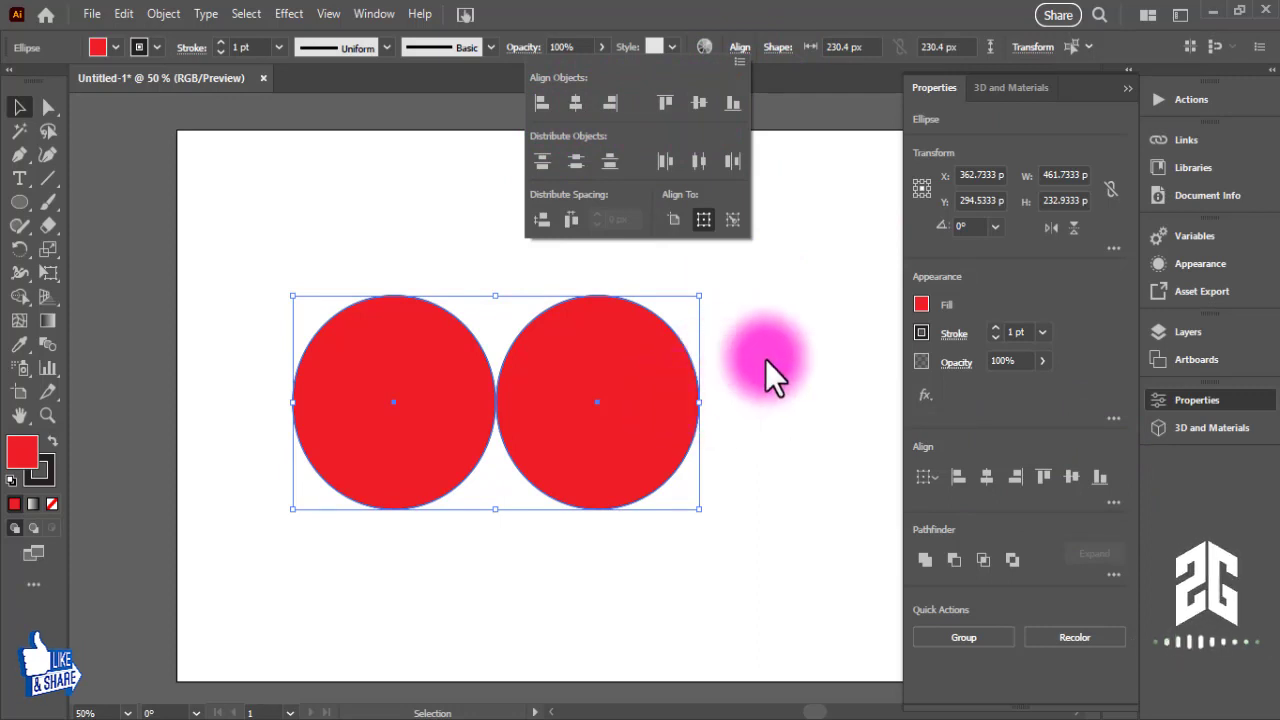
pyautogui.click(567, 455)
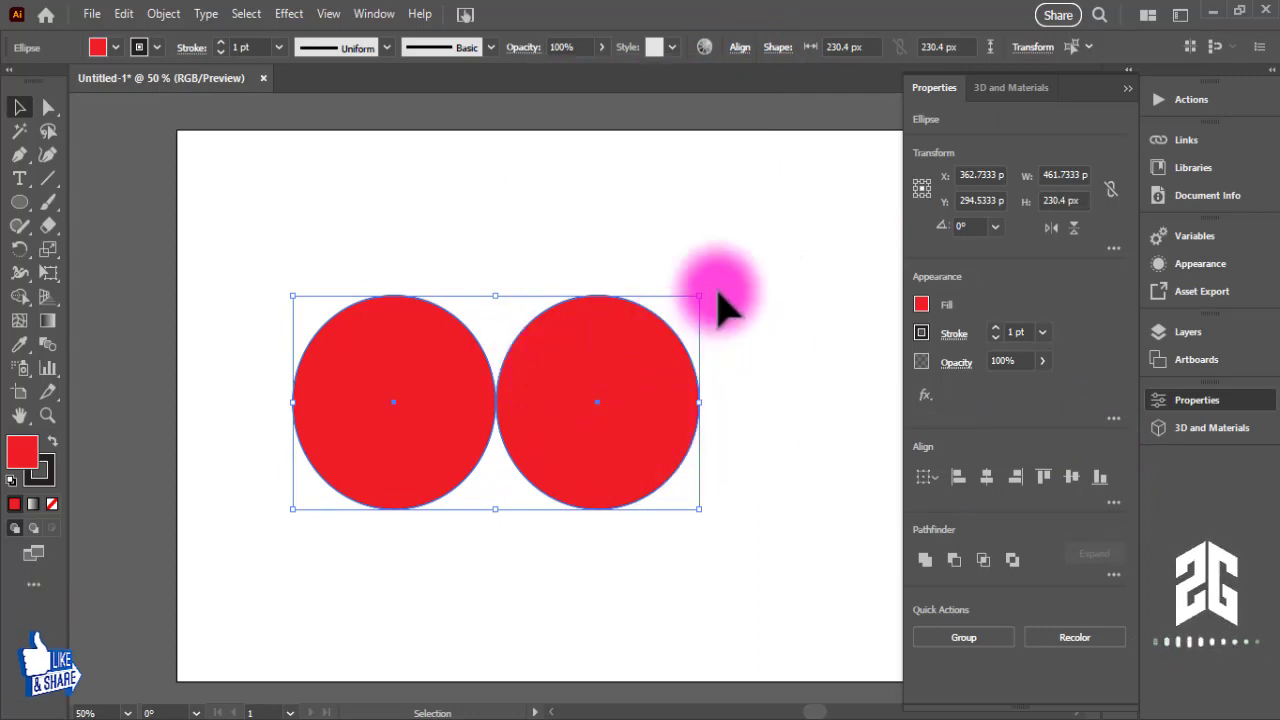
pyautogui.click(725, 325)
pyautogui.click(700, 412)
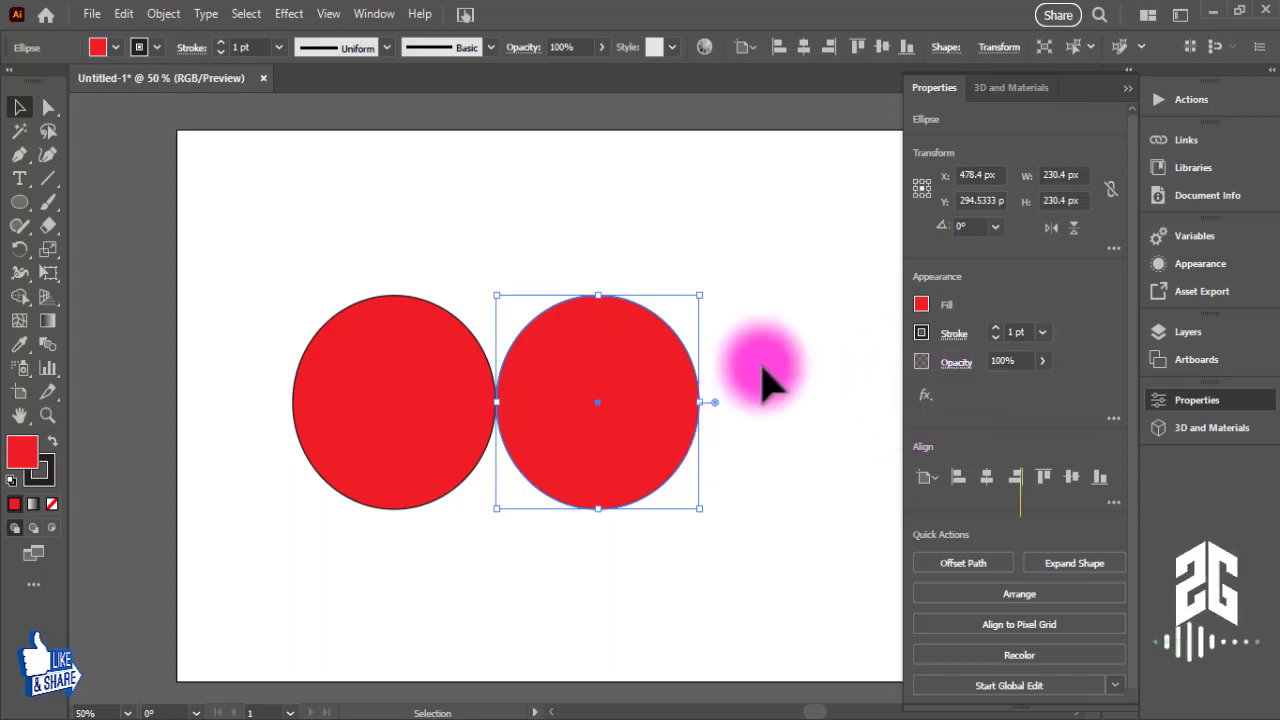
pyautogui.click(689, 263)
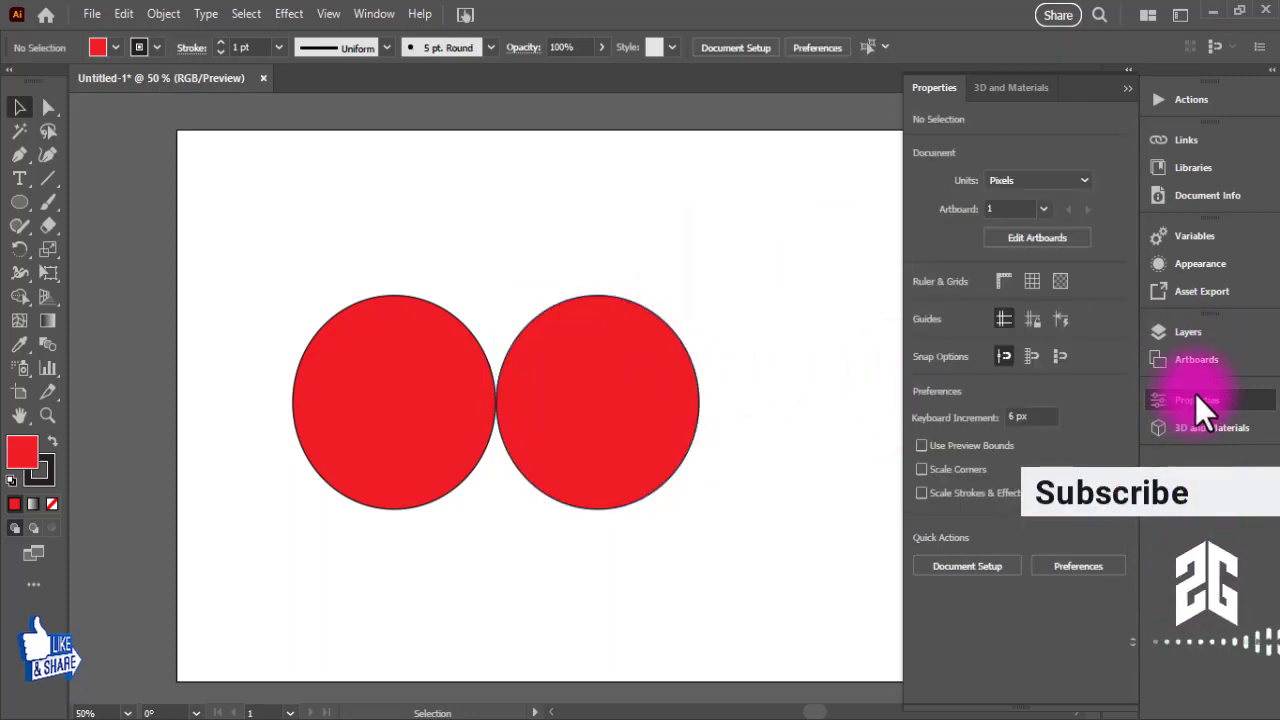
# - Enable an additional Snap Options setting and nudge the right circle downward
pyautogui.click(374, 13)
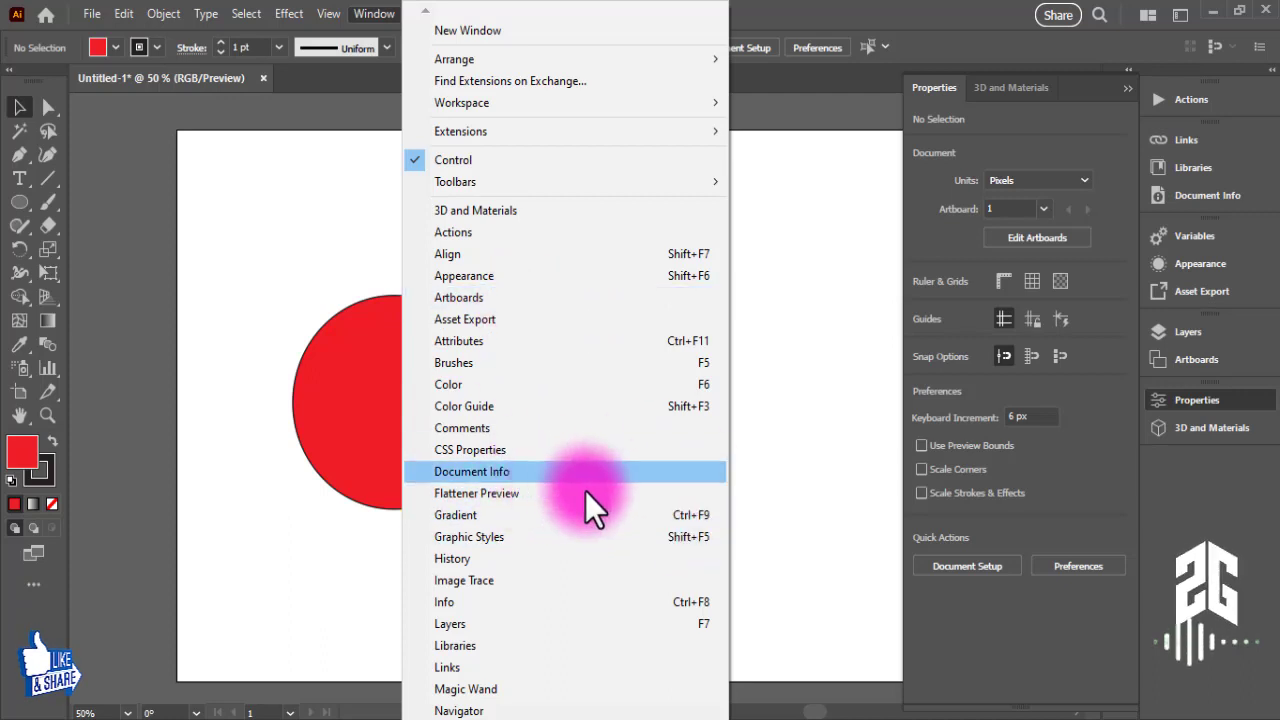
pyautogui.click(835, 342)
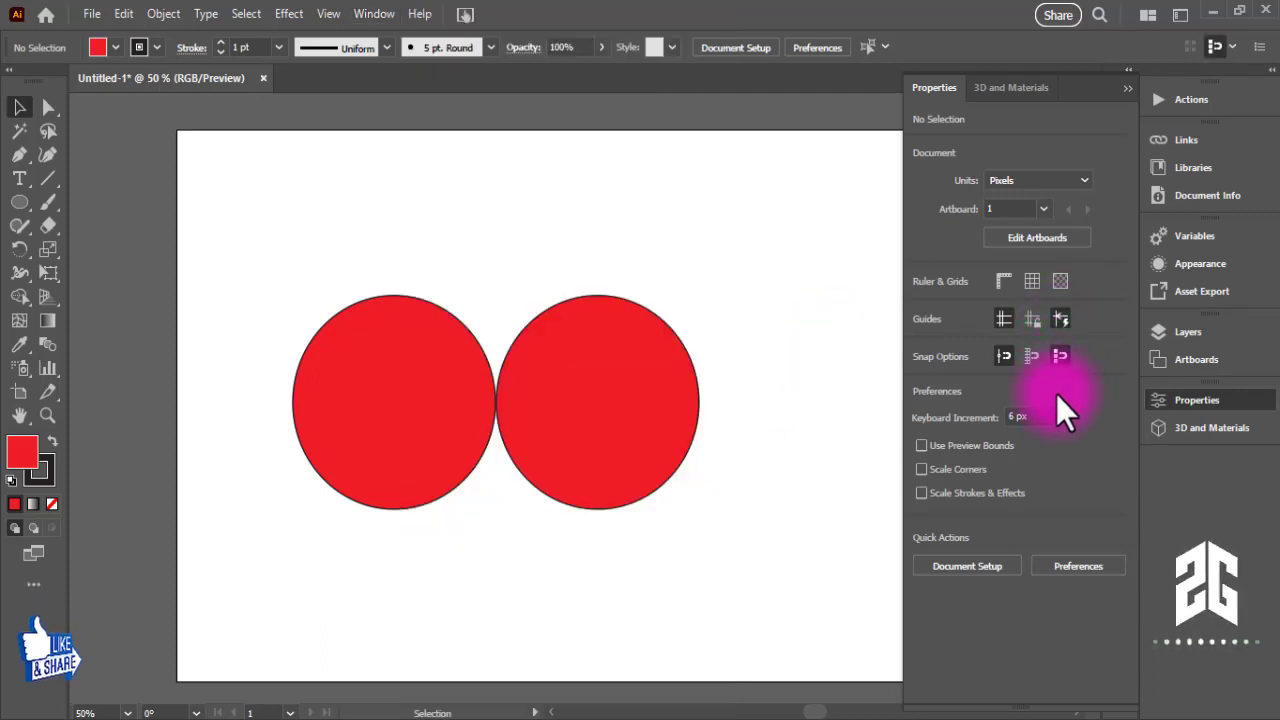
pyautogui.click(1060, 355)
pyautogui.moveTo(663, 423); pyautogui.dragTo(635, 412)
# - Delete the circles, draw a vertical line, and duplicate it 32 px to the right
pyautogui.press('Delete')
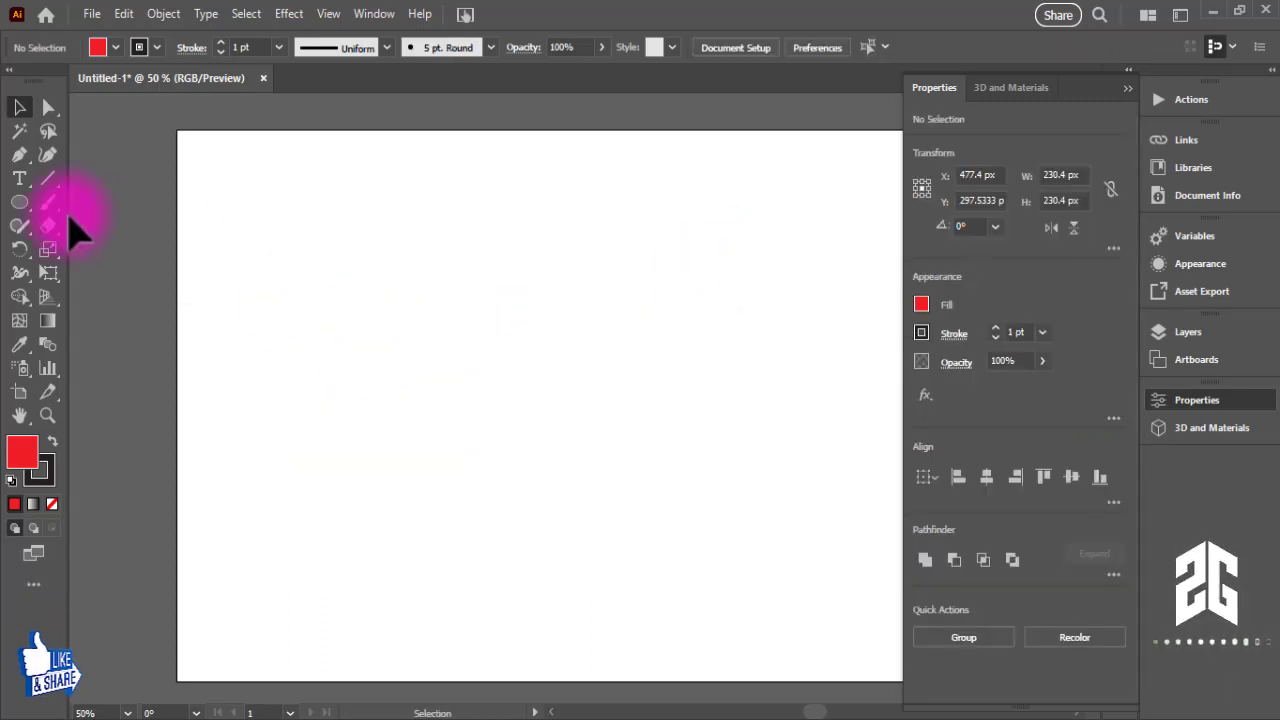
pyautogui.click(48, 178)
pyautogui.moveTo(321, 222); pyautogui.dragTo(354, 598)
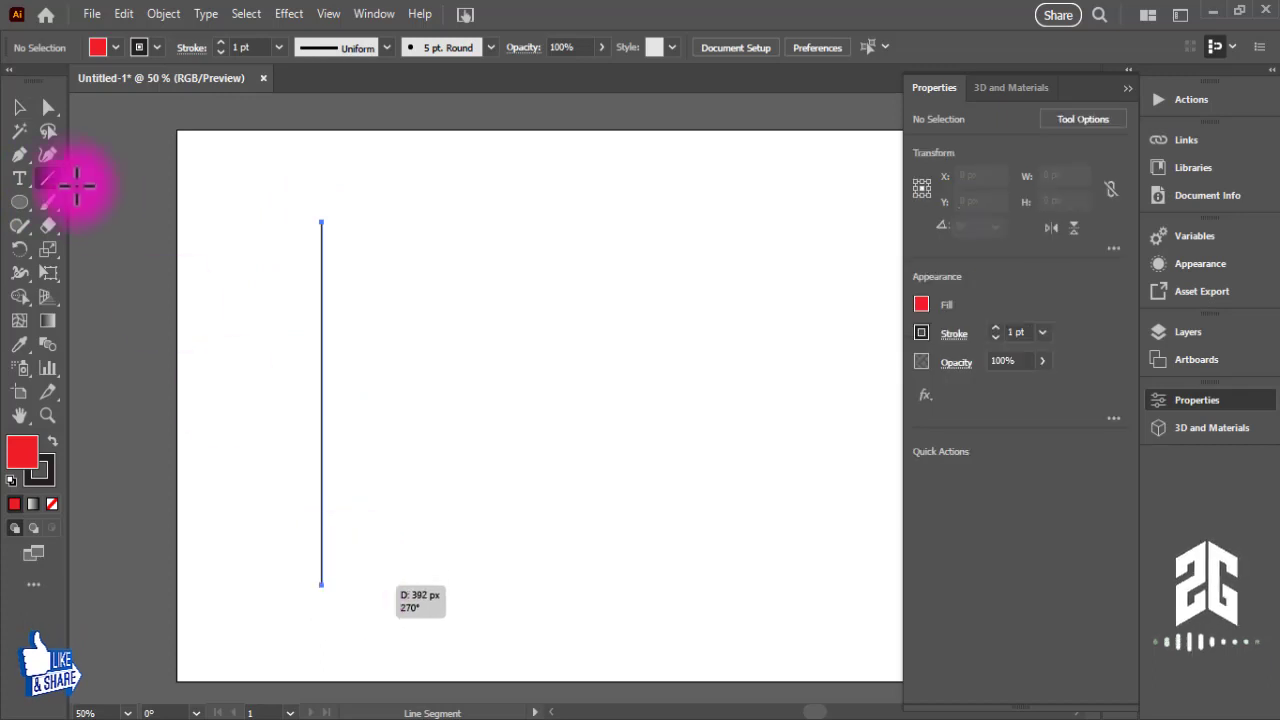
pyautogui.click(19, 107)
pyautogui.moveTo(322, 319)
pyautogui.mouseDown()
pyautogui.moveTo(350, 323)
pyautogui.moveTo(346, 335)
pyautogui.mouseUp()
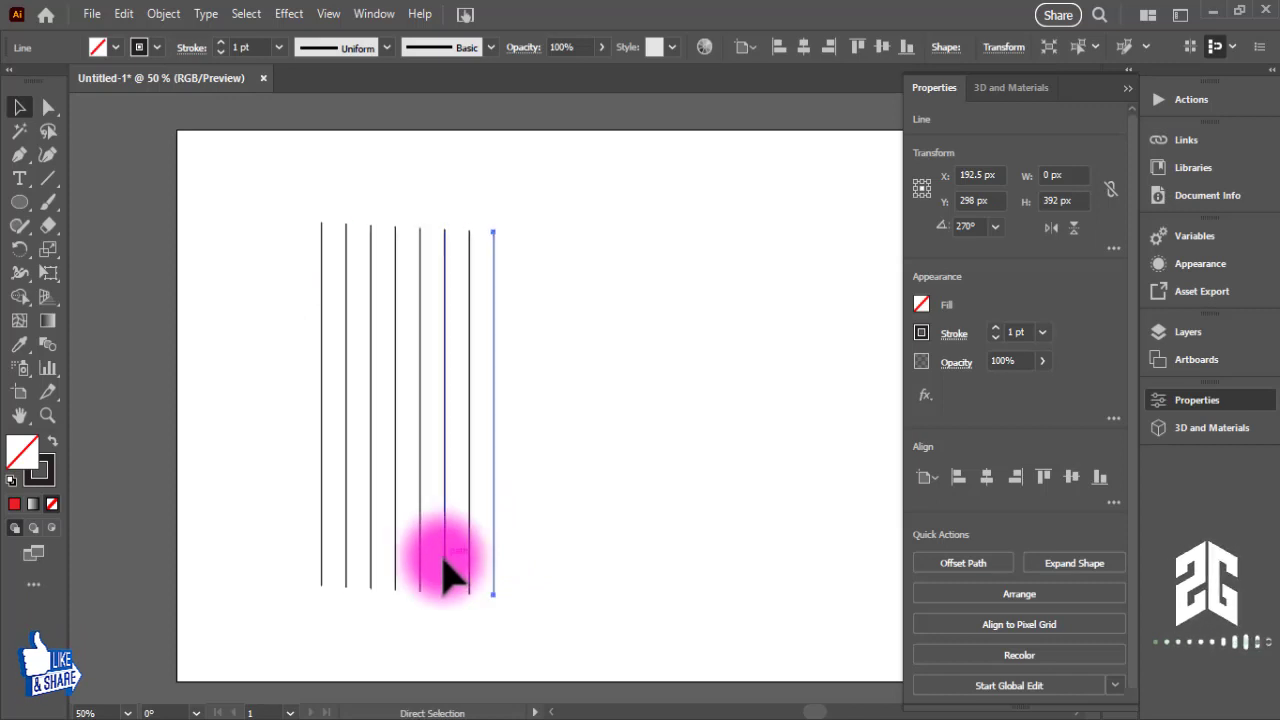
pyautogui.click(232, 217)
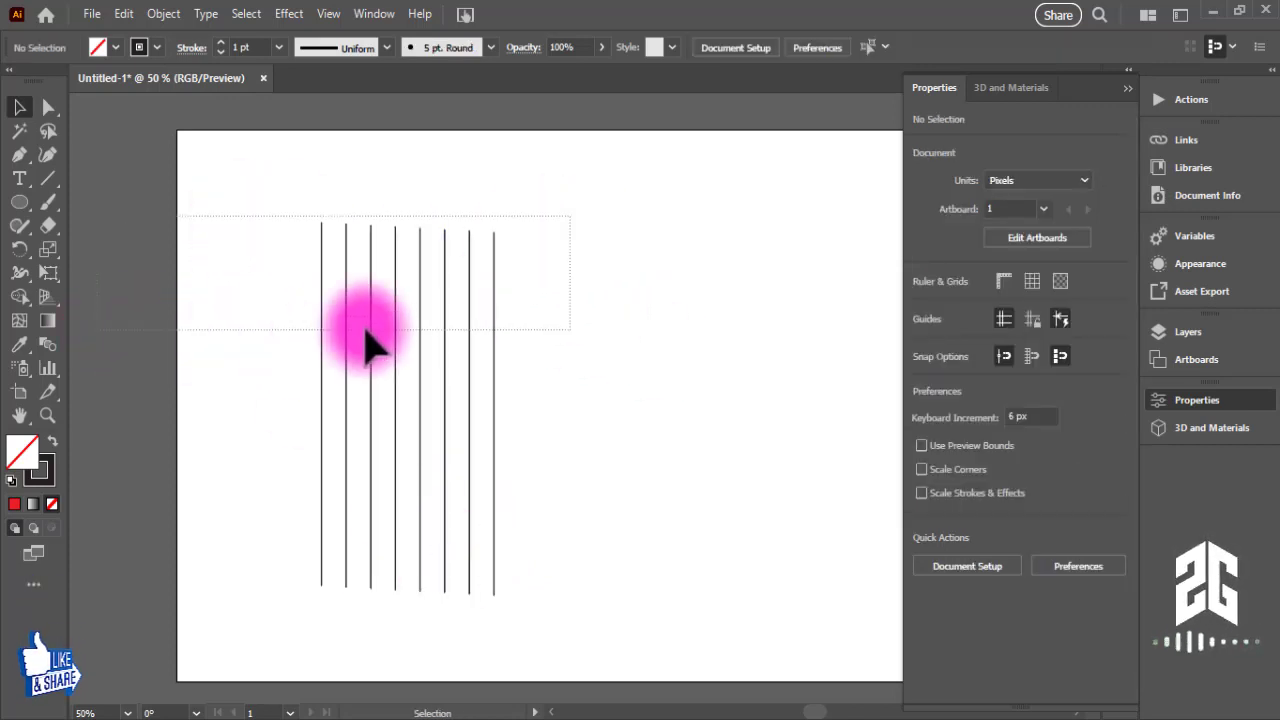
# - Group the vertical lines and make a 90° rotated copy to form a square grid
pyautogui.moveTo(370, 345); pyautogui.dragTo(372, 340)
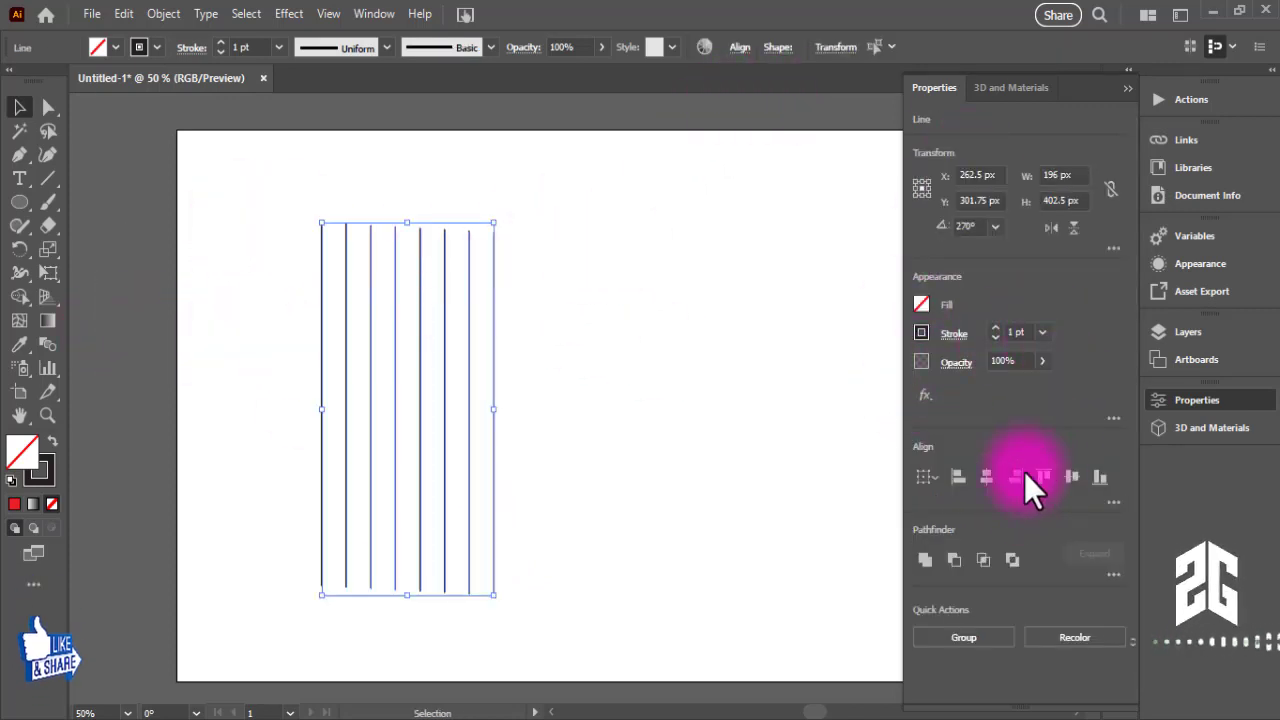
pyautogui.moveTo(610, 265); pyautogui.dragTo(250, 360)
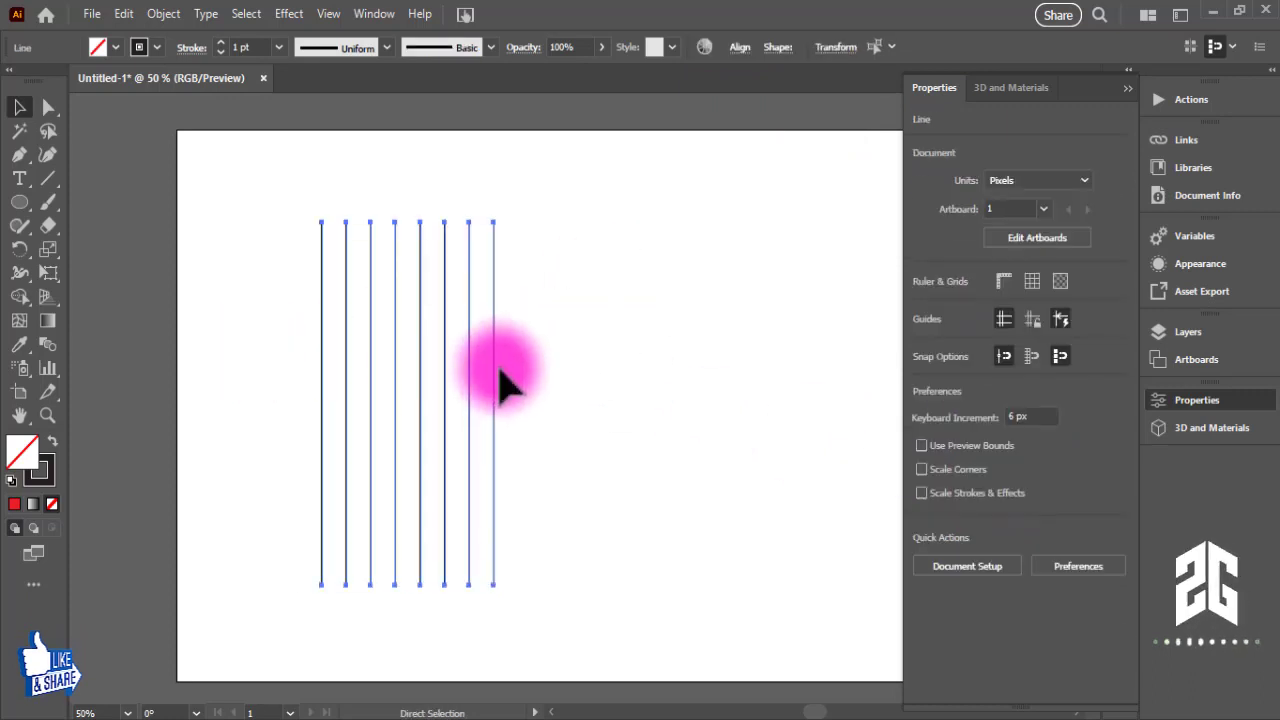
pyautogui.hotkey('ctrl', 'g')
pyautogui.moveTo(524, 245); pyautogui.dragTo(640, 357)
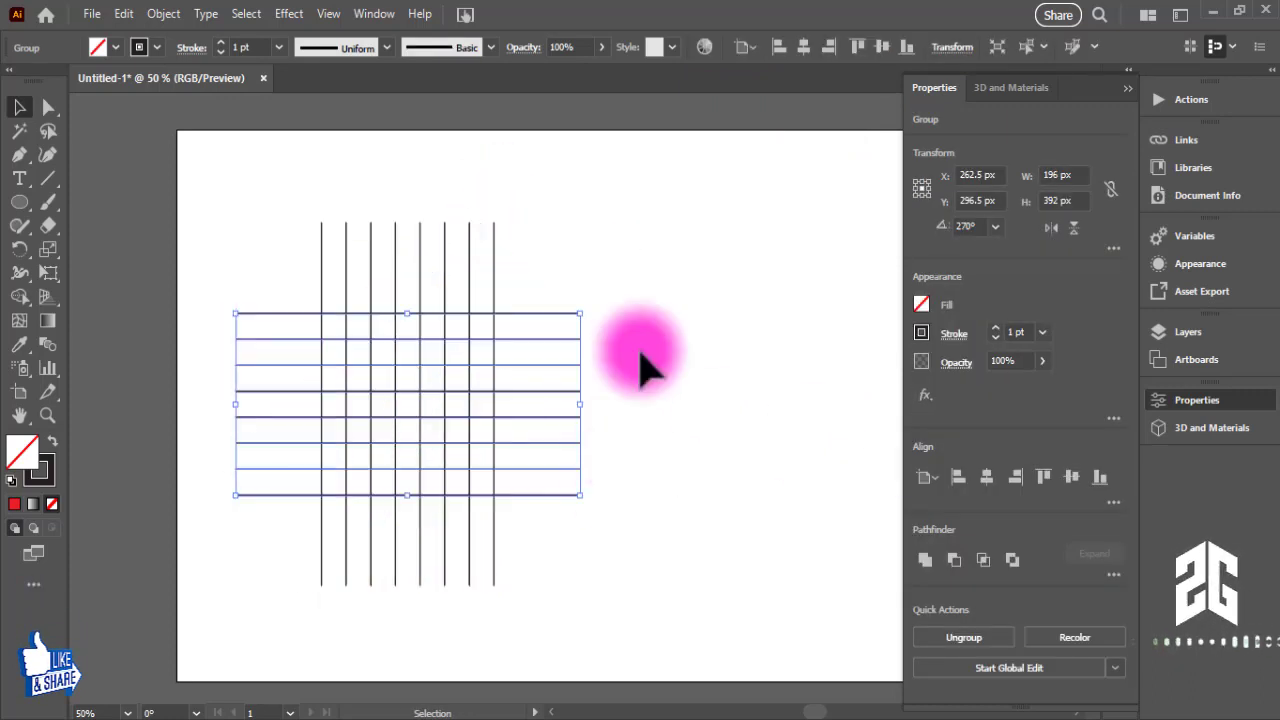
pyautogui.click(645, 320)
pyautogui.moveTo(286, 300); pyautogui.dragTo(697, 545)
pyautogui.press('a')
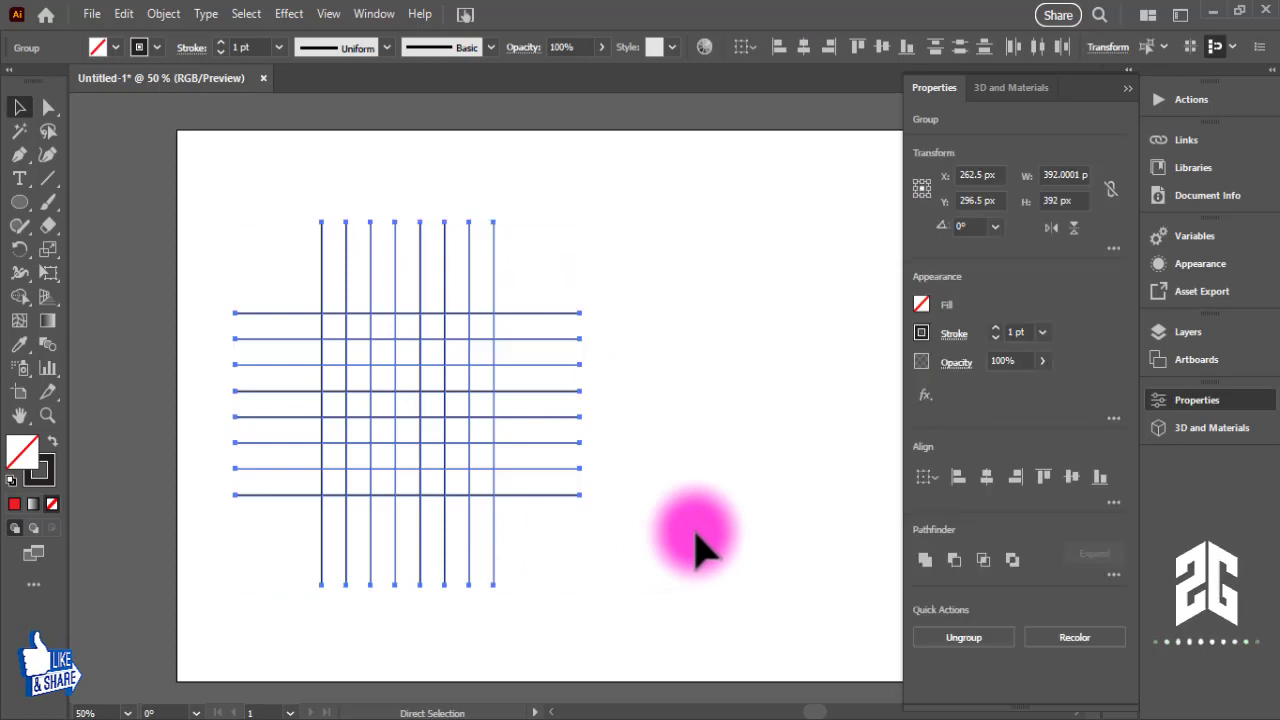
pyautogui.hotkey('ctrl', '=')
pyautogui.press('v')
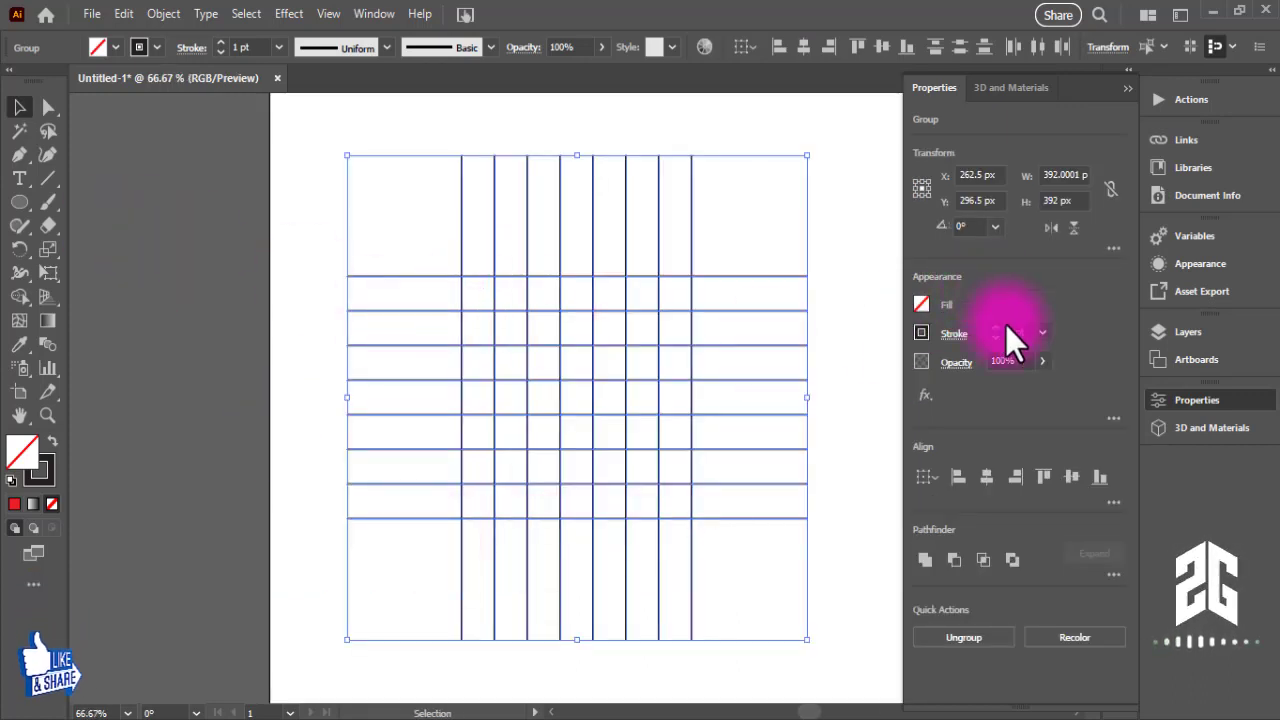
pyautogui.click(760, 165)
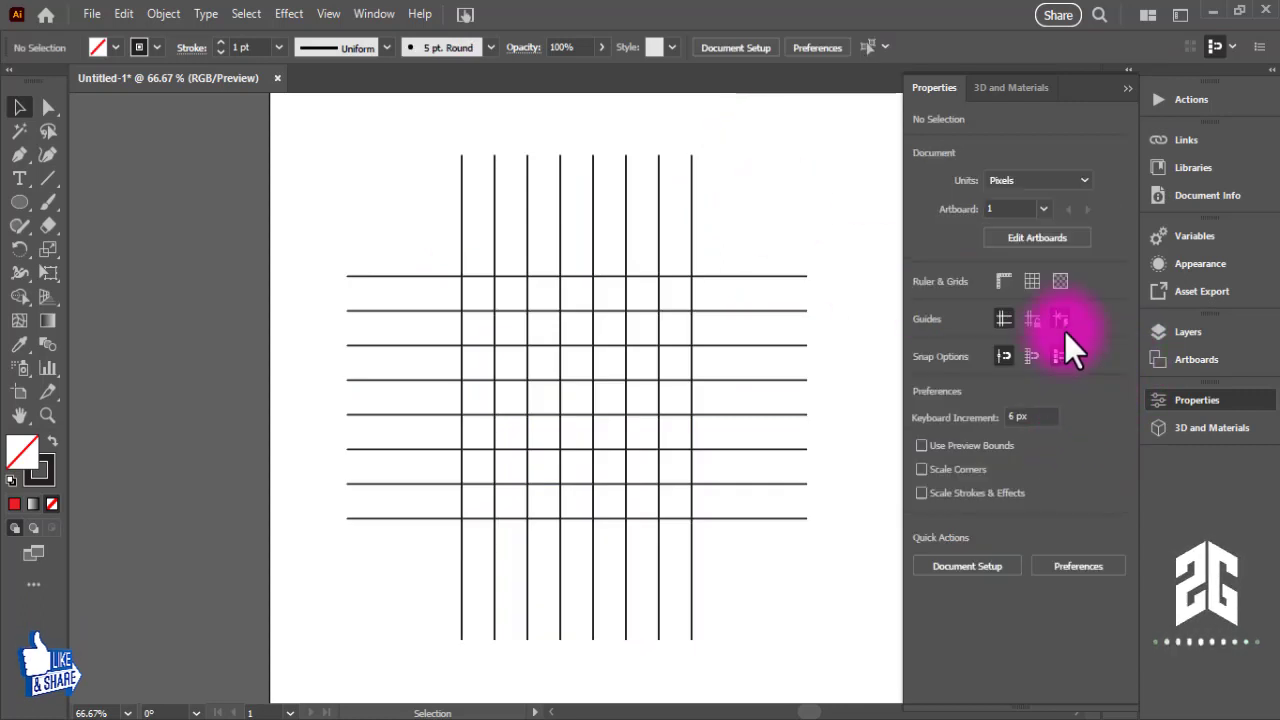
# - Draw a 194.4 px circle from the grid's top-left intersection and zoom in to inspect its edges
pyautogui.click(27, 199)
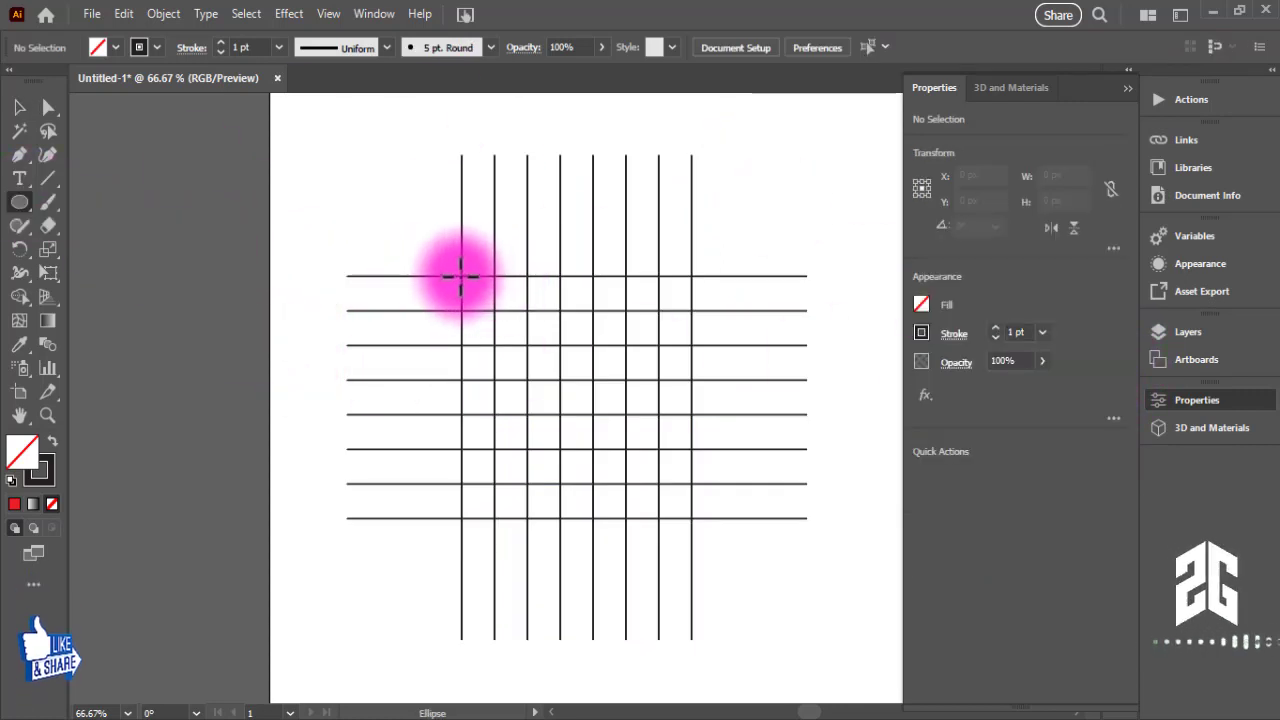
pyautogui.moveTo(463, 275); pyautogui.dragTo(660, 518)
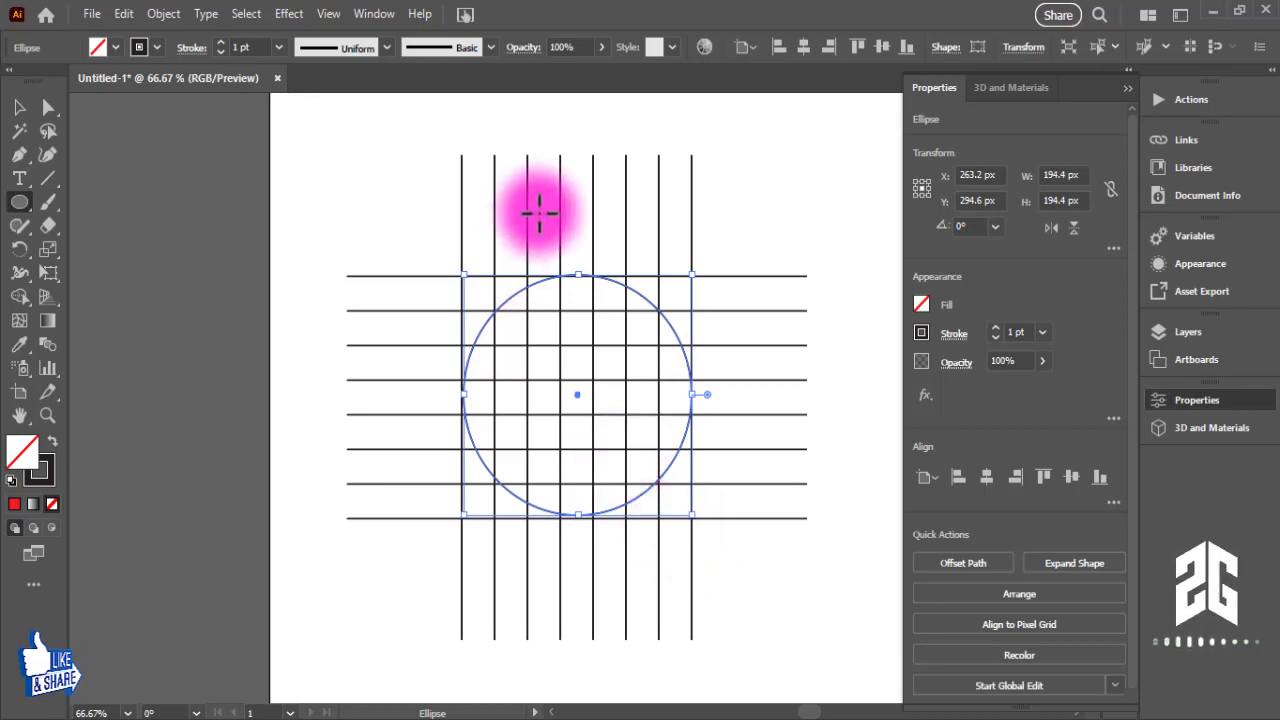
pyautogui.moveTo(584, 285); pyautogui.dragTo(1077, 218)
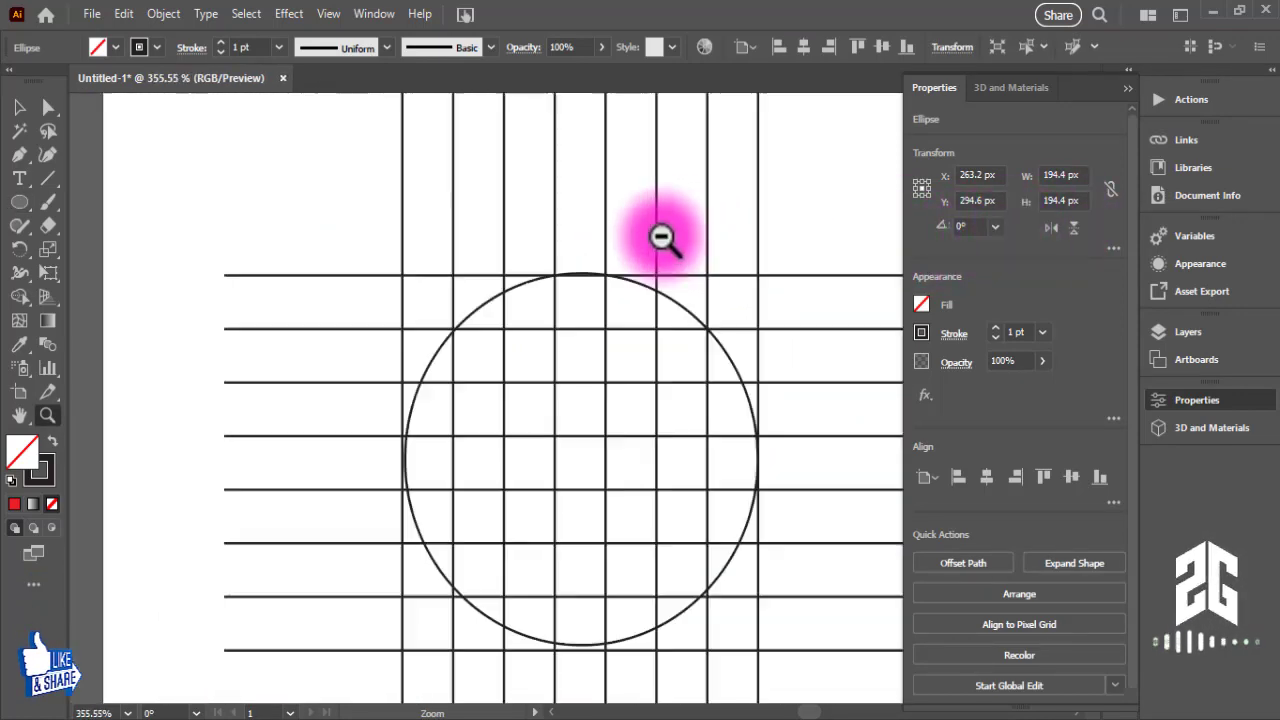
pyautogui.moveTo(1003, 228)
pyautogui.mouseDown()
pyautogui.moveTo(695, 270)
pyautogui.moveTo(776, 300)
pyautogui.moveTo(900, 300)
pyautogui.moveTo(666, 306)
pyautogui.moveTo(705, 307)
pyautogui.mouseUp()
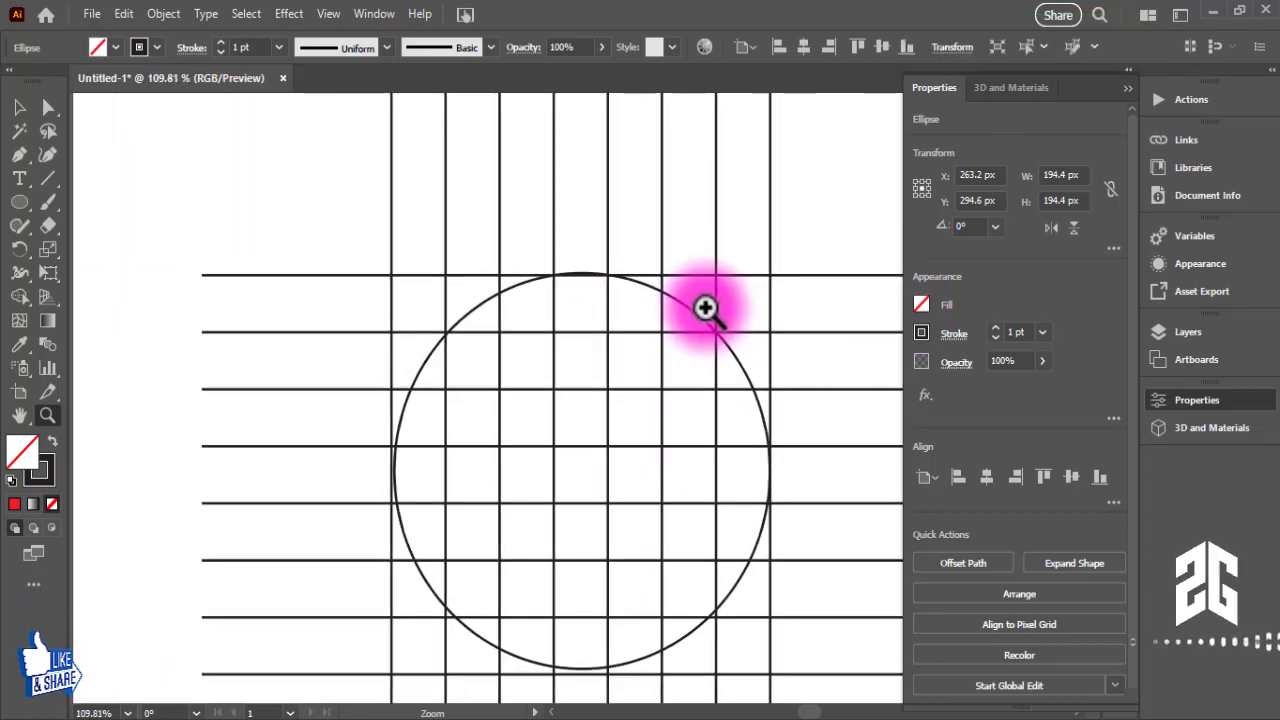
pyautogui.moveTo(705, 307)
pyautogui.mouseDown()
pyautogui.moveTo(766, 323)
pyautogui.moveTo(600, 343)
pyautogui.moveTo(698, 331)
pyautogui.moveTo(657, 337)
pyautogui.mouseUp()
pyautogui.click(20, 107)
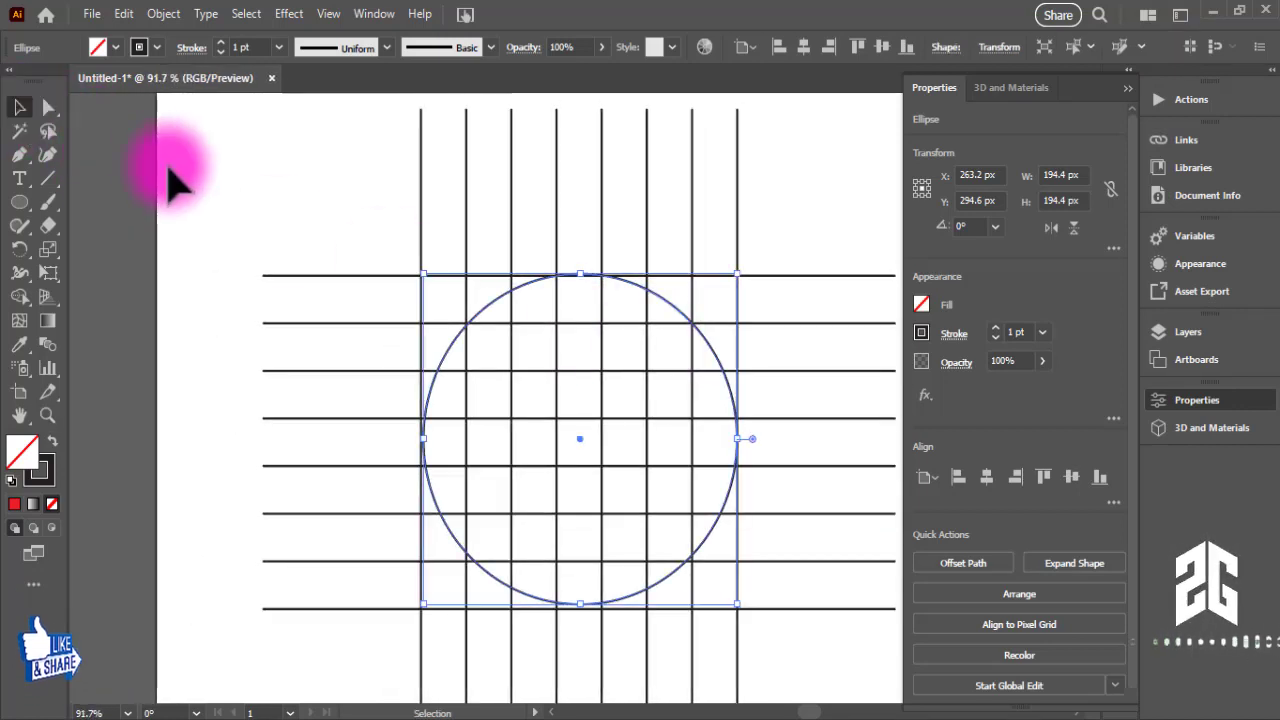
pyautogui.click(510, 285)
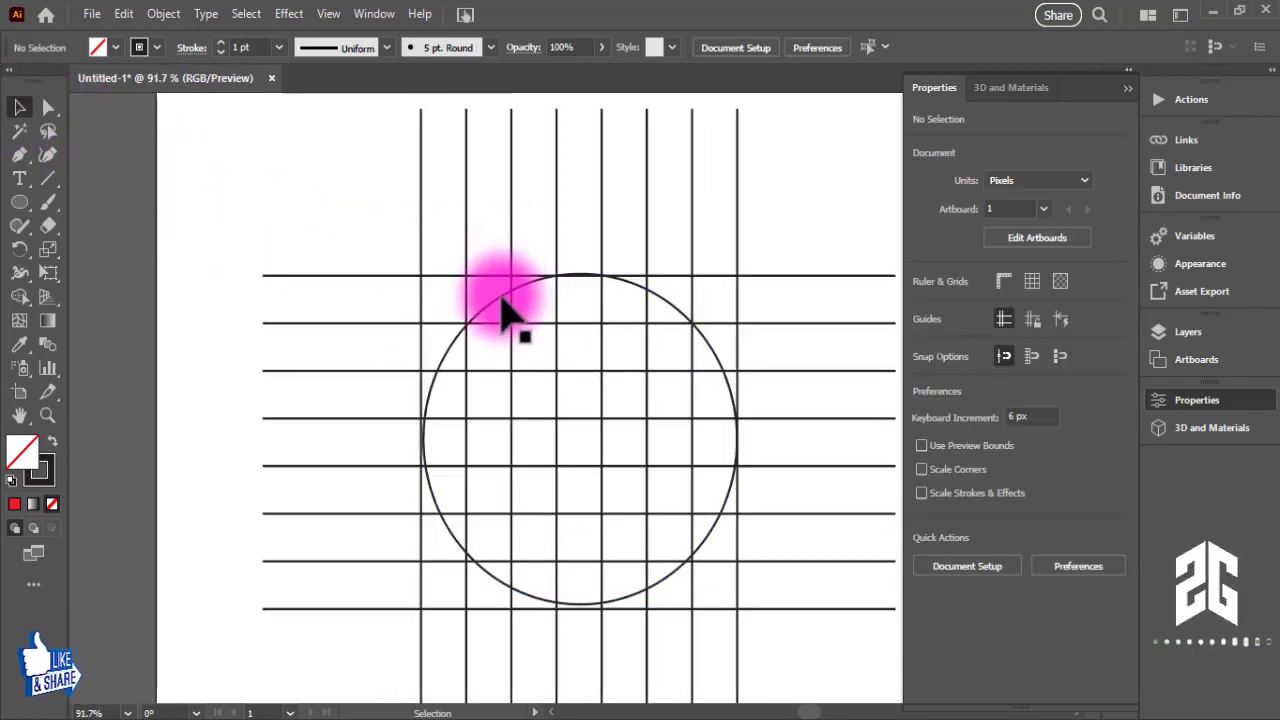
# - Delete the circle and redraw a 196 px circle snapped to the grid intersection
pyautogui.click(502, 306)
pyautogui.press('Delete')
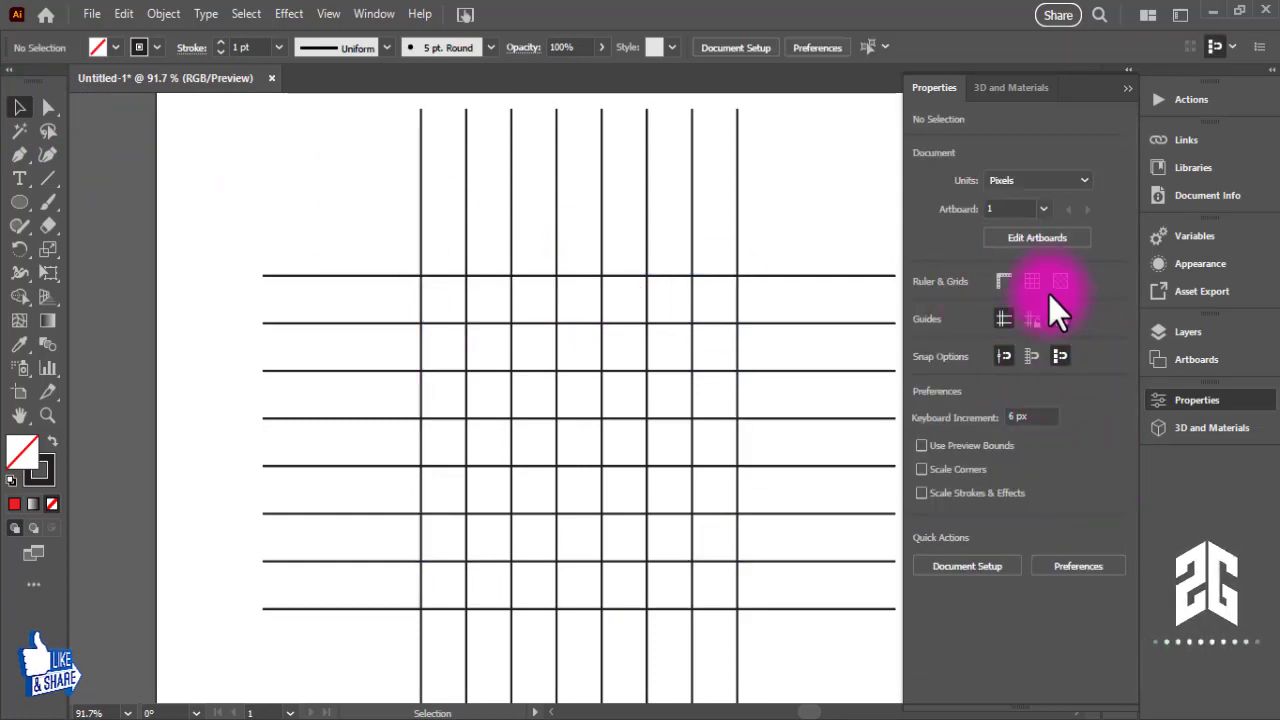
pyautogui.click(18, 201)
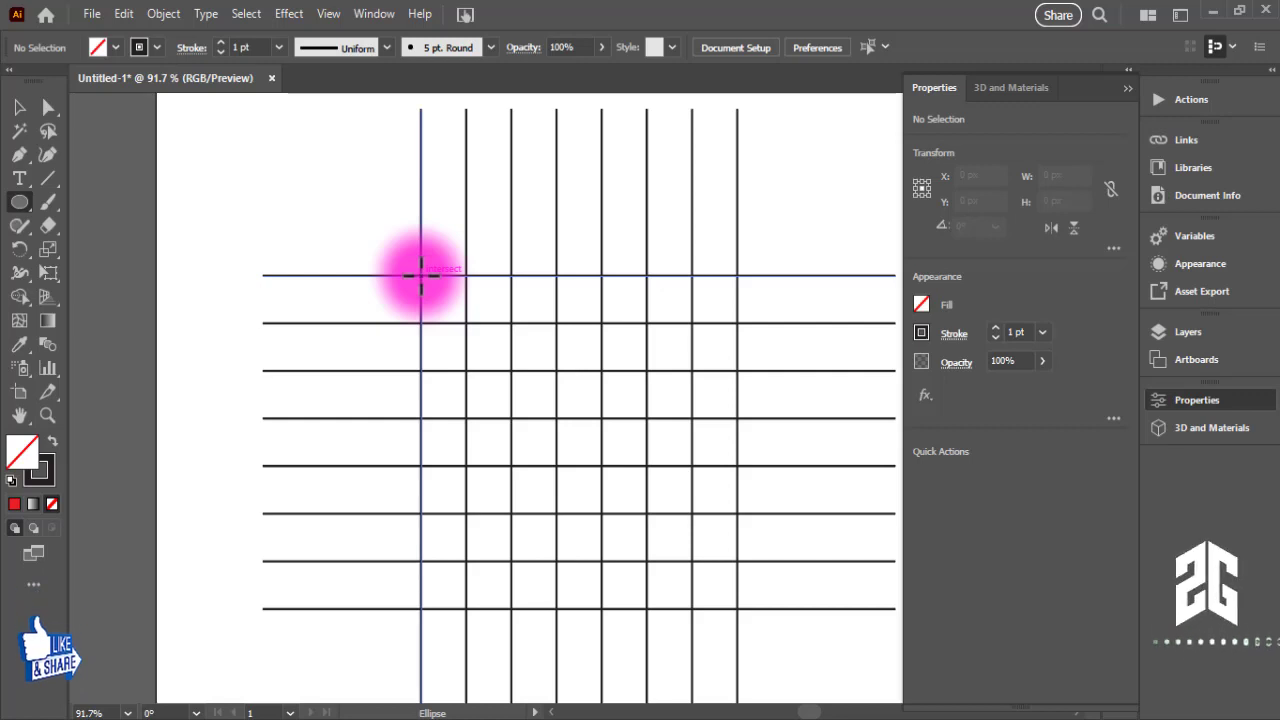
pyautogui.moveTo(420, 275); pyautogui.dragTo(698, 610)
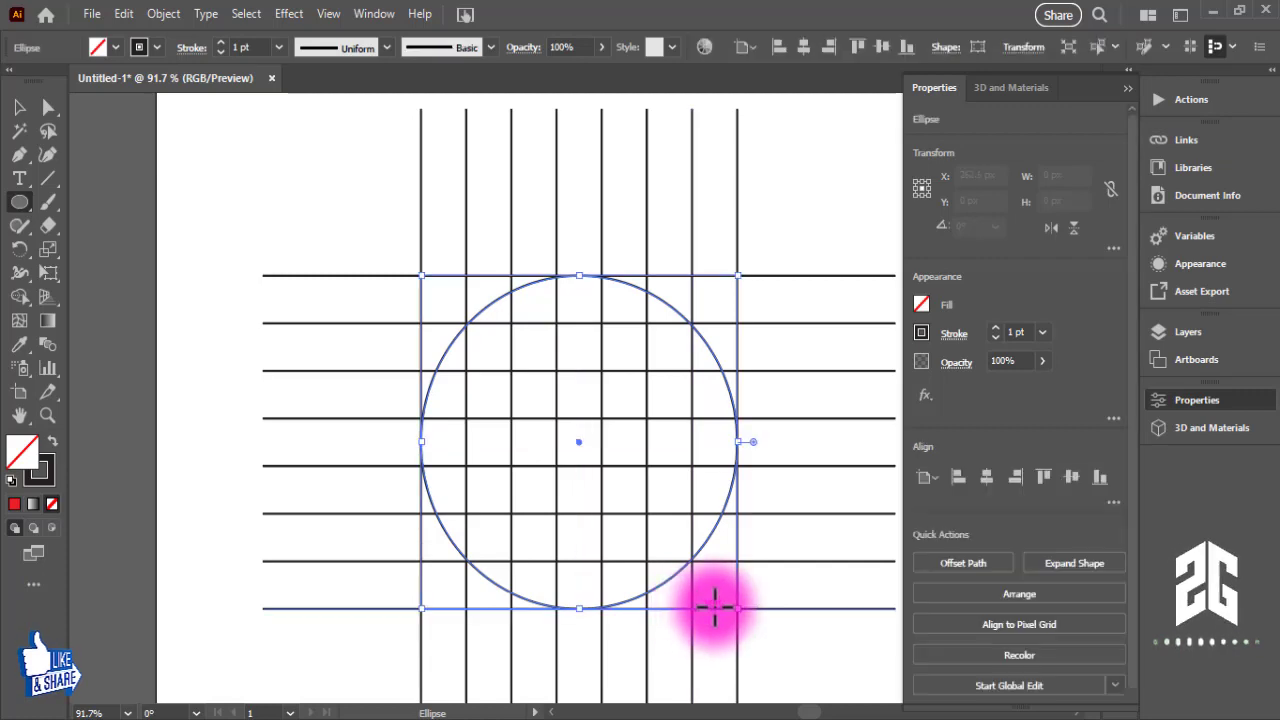
# - Zoom in to check the circle's snapping, collapse the Properties panel, and recentre the grid at 50%
pyautogui.press('z')
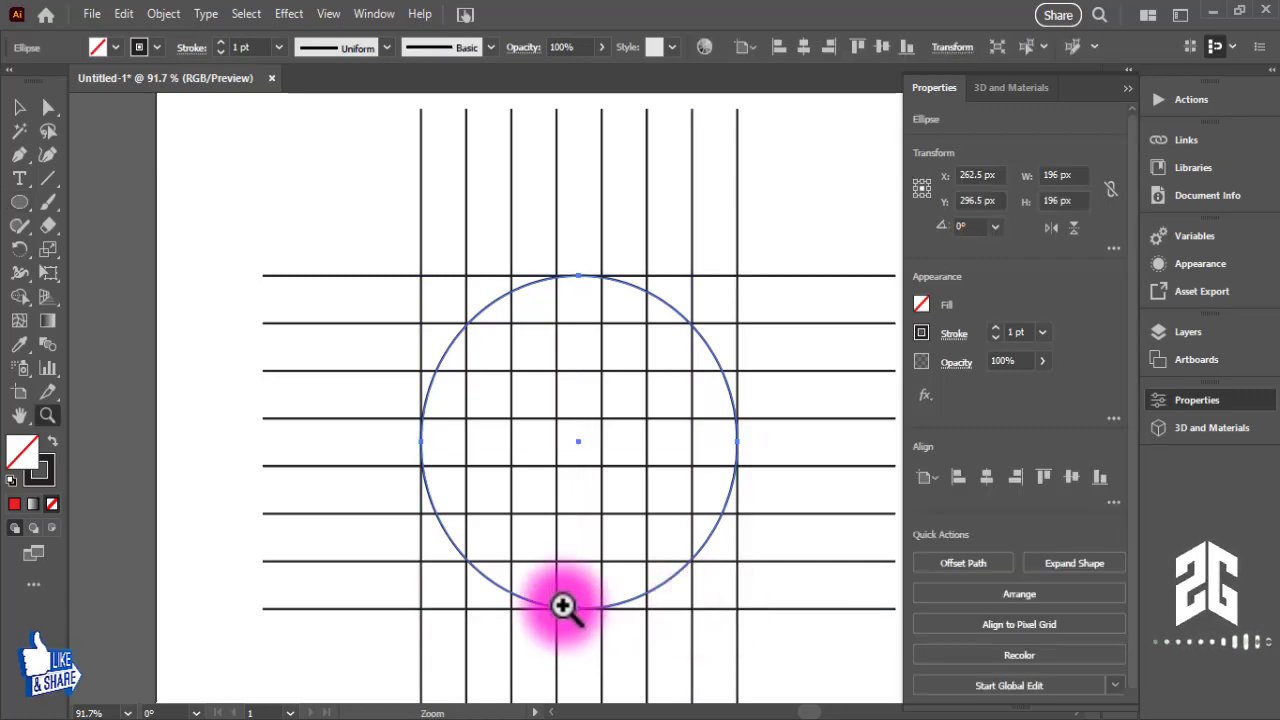
pyautogui.moveTo(566, 523)
pyautogui.mouseDown()
pyautogui.moveTo(829, 563)
pyautogui.moveTo(528, 525)
pyautogui.moveTo(614, 523)
pyautogui.moveTo(494, 509)
pyautogui.mouseUp()
pyautogui.scroll(-5, 600, 510)
pyautogui.click(1123, 90)
pyautogui.moveTo(614, 300); pyautogui.dragTo(612, 305)
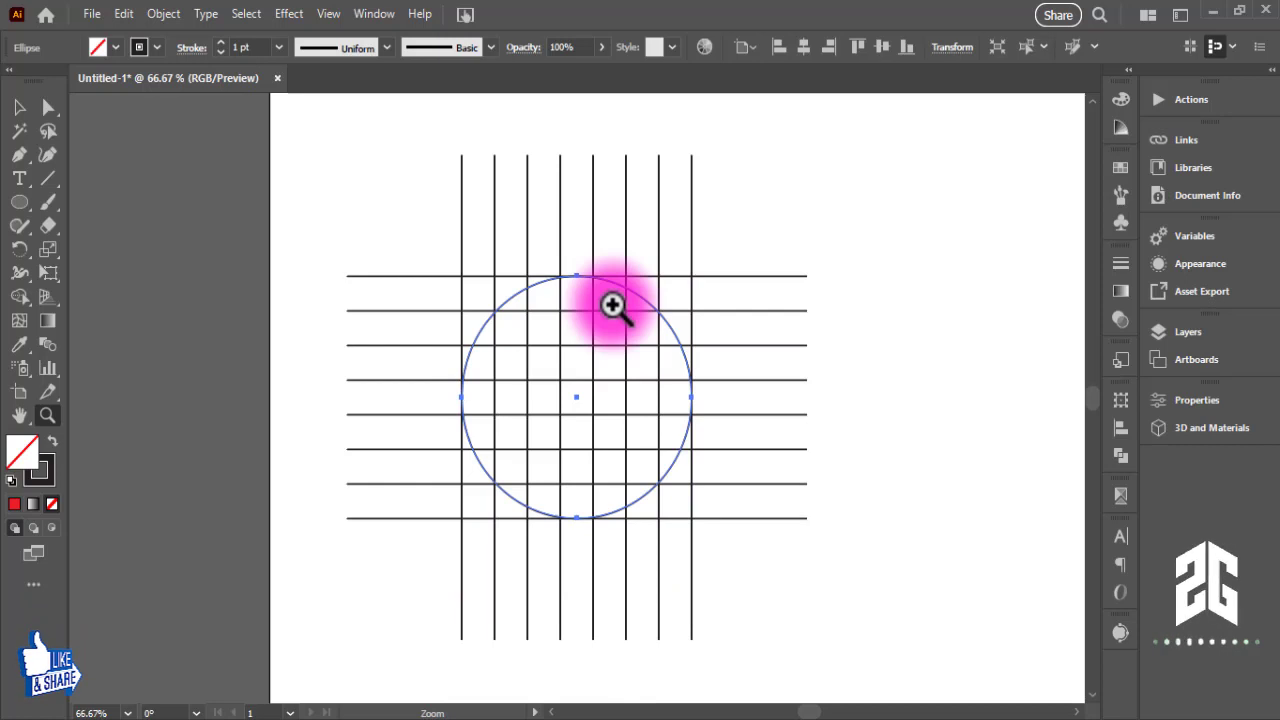
pyautogui.hotkey('ctrl', '-')
pyautogui.hotkey('ctrl', '-')
pyautogui.hotkey('ctrl', '-')
pyautogui.click(611, 314)
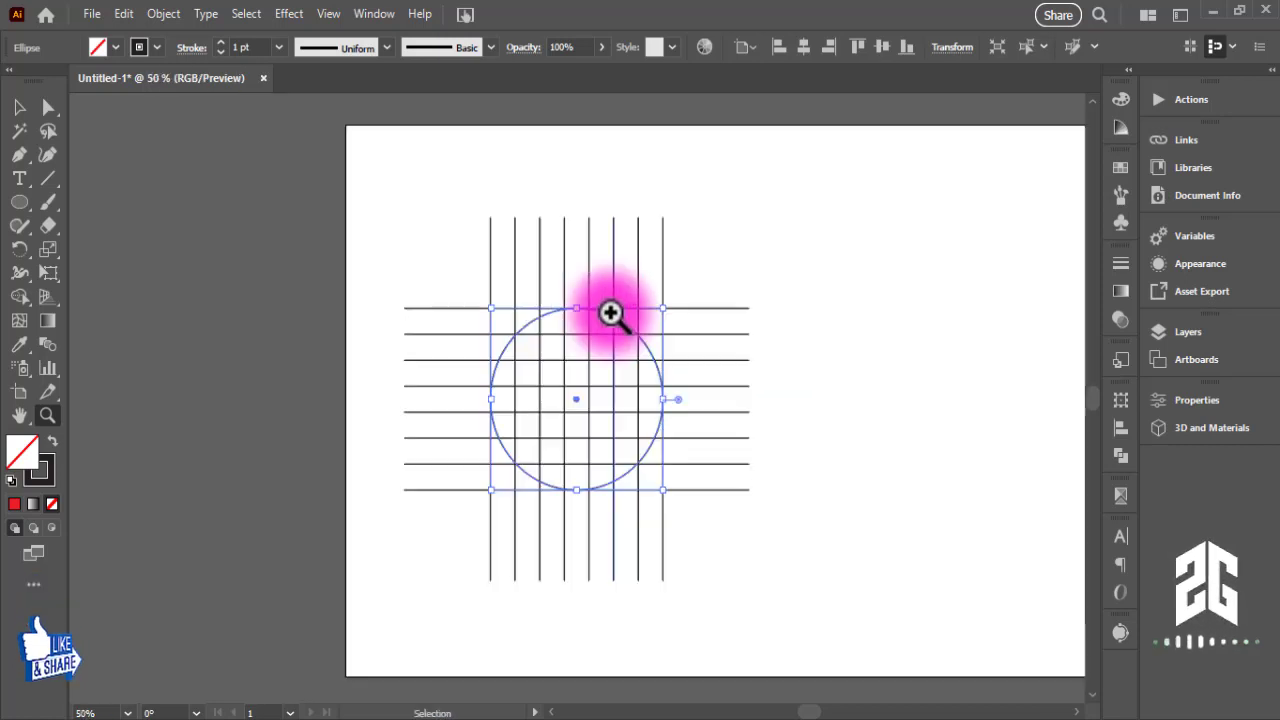
pyautogui.moveTo(808, 391); pyautogui.dragTo(733, 410)
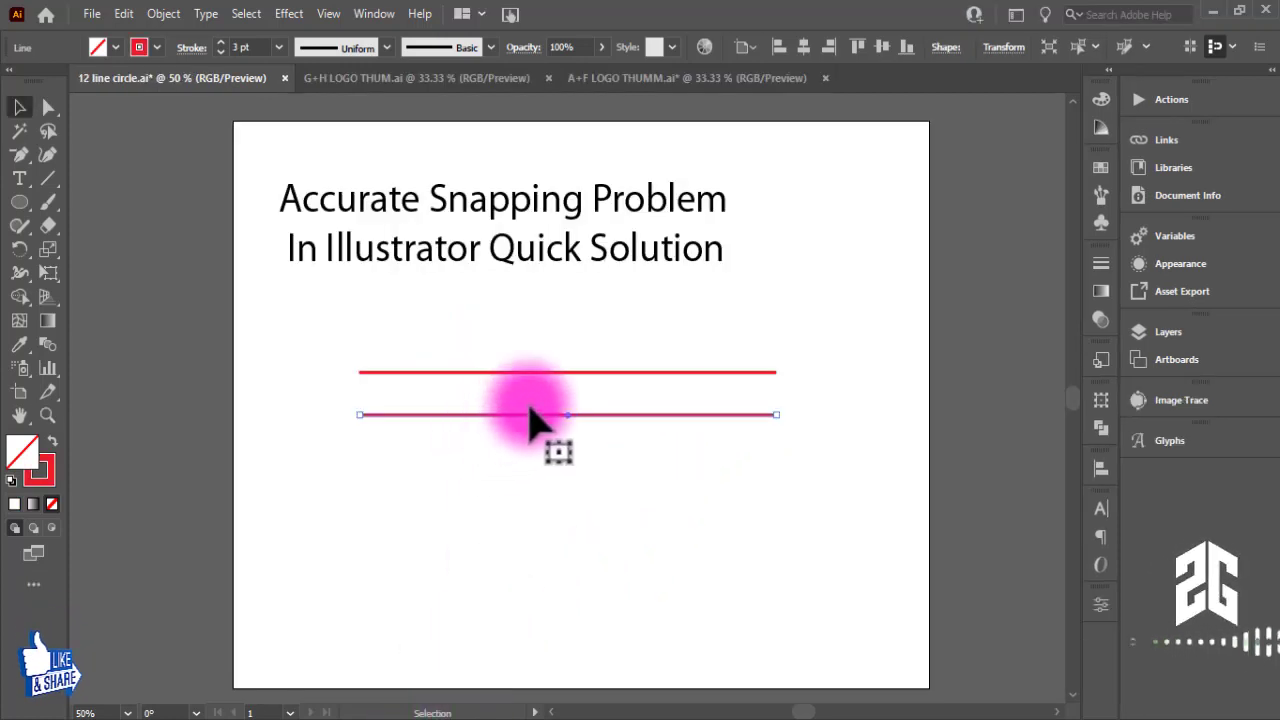
# - Move the lower red line slightly up, closer beneath the upper red line
pyautogui.click(563, 523)
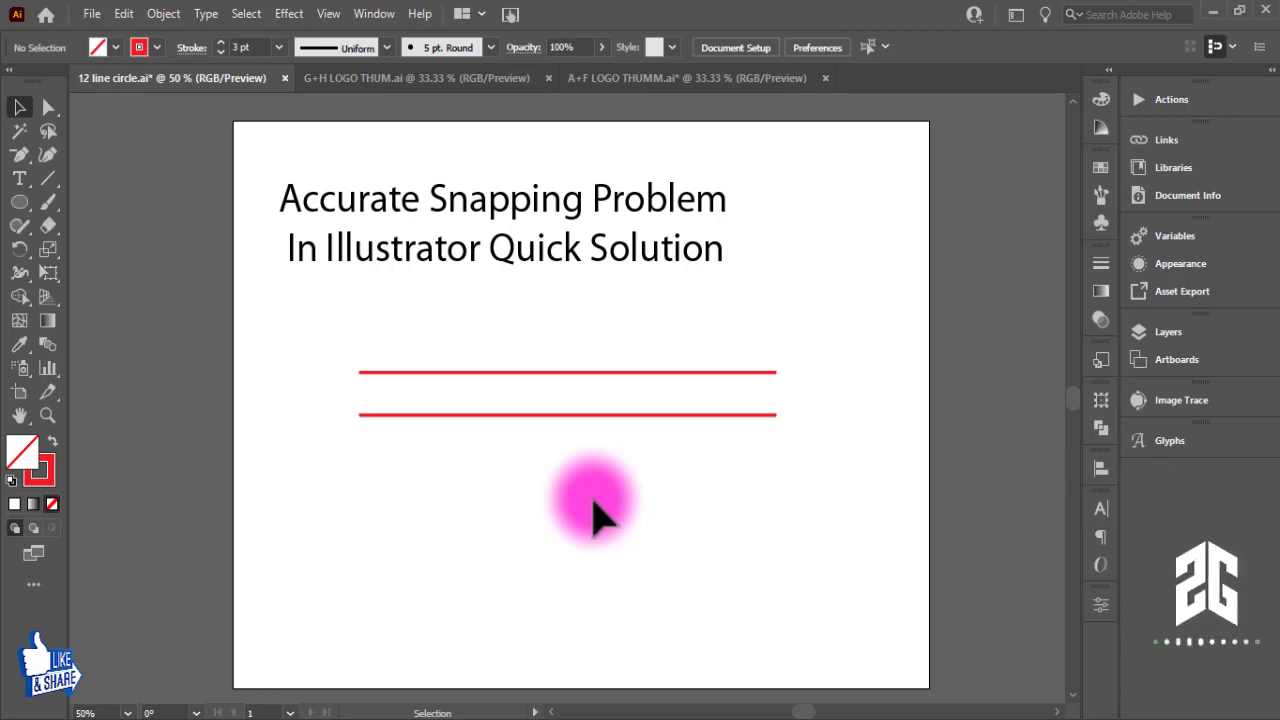
pyautogui.moveTo(615, 414)
pyautogui.mouseDown()
pyautogui.moveTo(667, 414)
pyautogui.moveTo(625, 408)
pyautogui.moveTo(630, 424)
pyautogui.mouseUp()
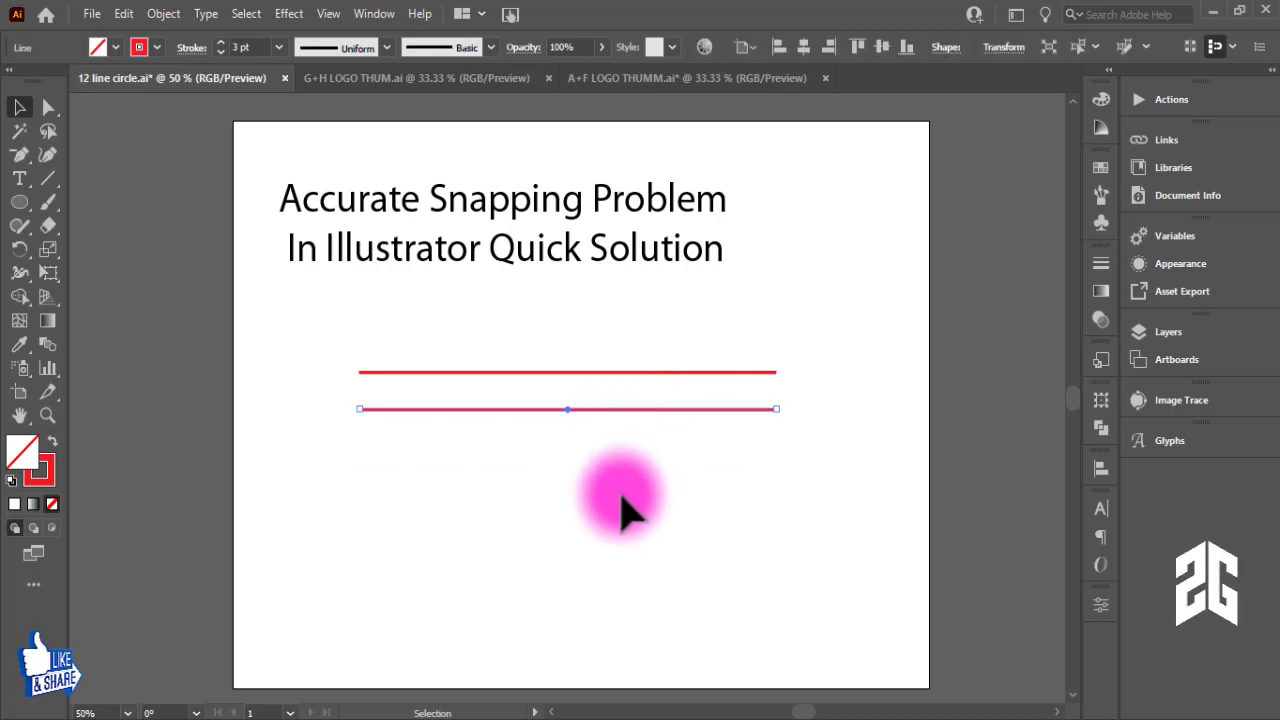